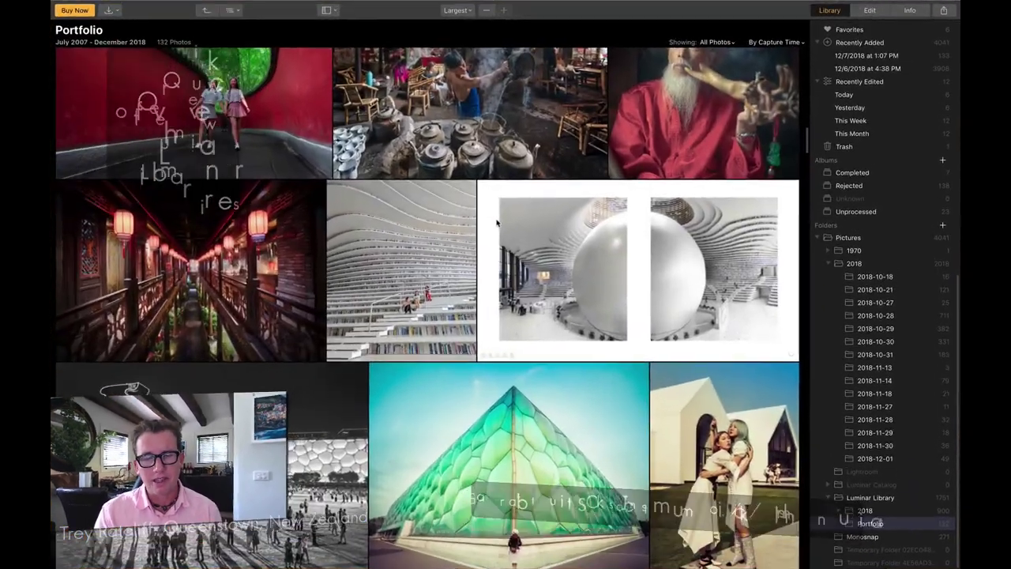
Browse the Portfolio grid, trying smaller thumbnail sizes before restoring the largest size
{"action": "scroll", "coordinate": [497, 224], "scroll_direction": "down", "scroll_amount": 15}
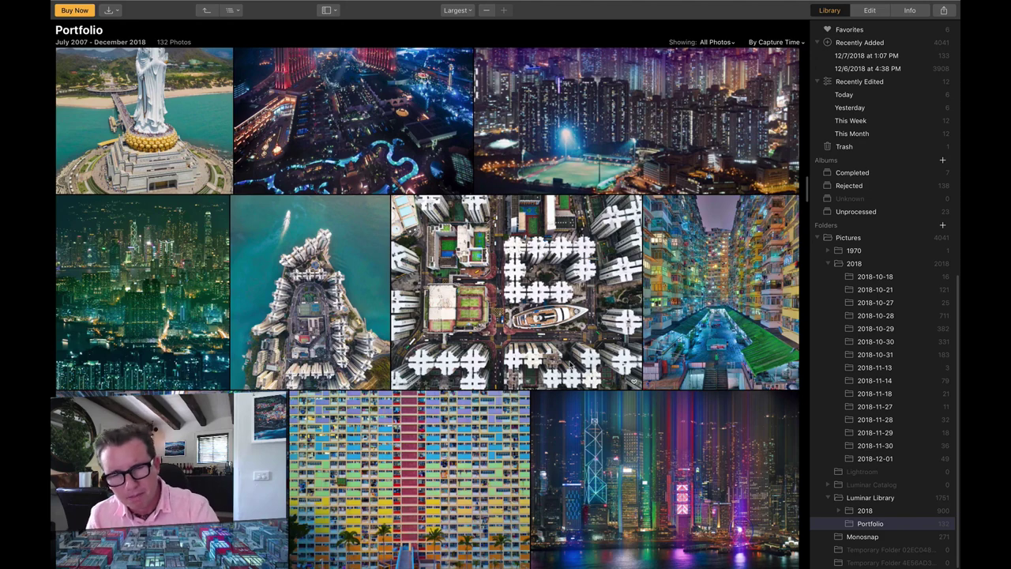
{"action": "scroll", "coordinate": [571, 364], "scroll_direction": "down", "scroll_amount": 2}
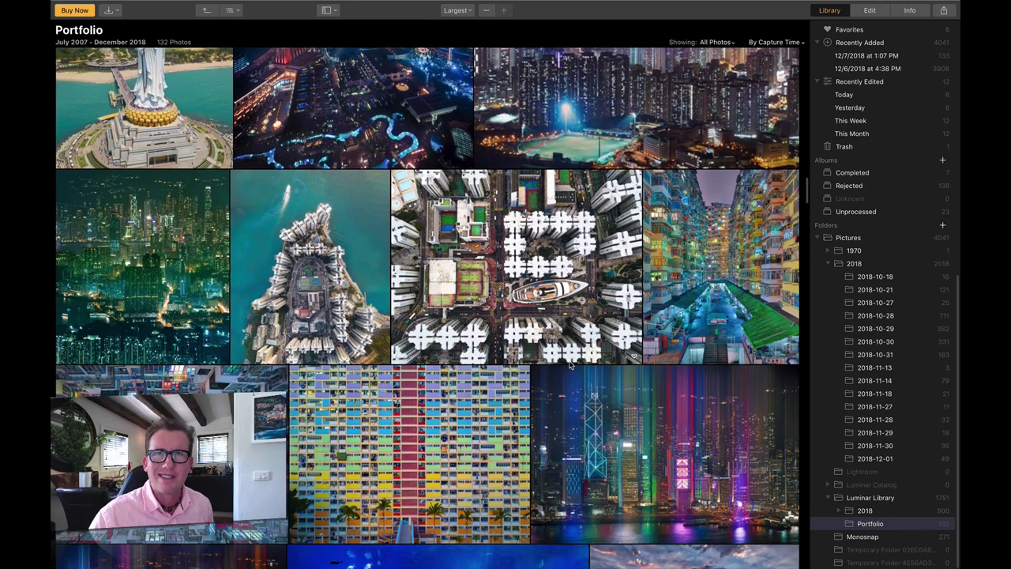
{"action": "scroll", "coordinate": [570, 364], "scroll_direction": "down", "scroll_amount": 15}
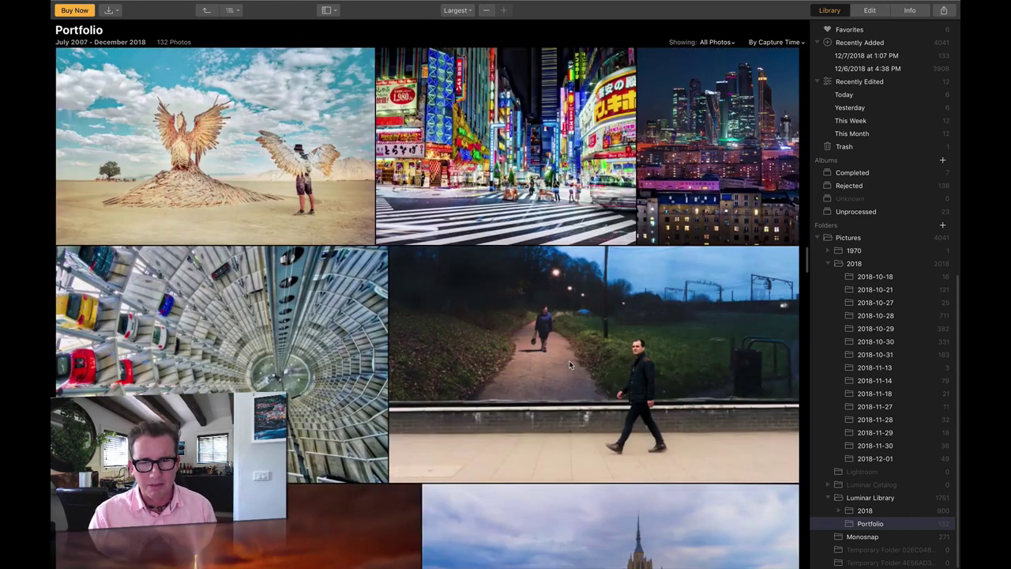
{"action": "scroll", "coordinate": [571, 365], "scroll_direction": "down", "scroll_amount": 5}
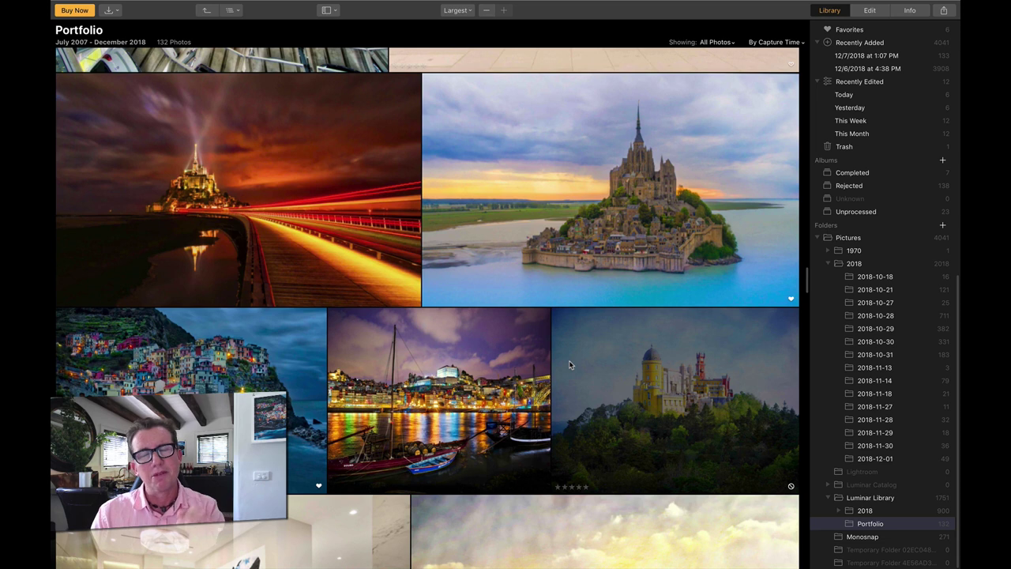
{"action": "scroll", "coordinate": [570, 364], "scroll_direction": "down", "scroll_amount": 5}
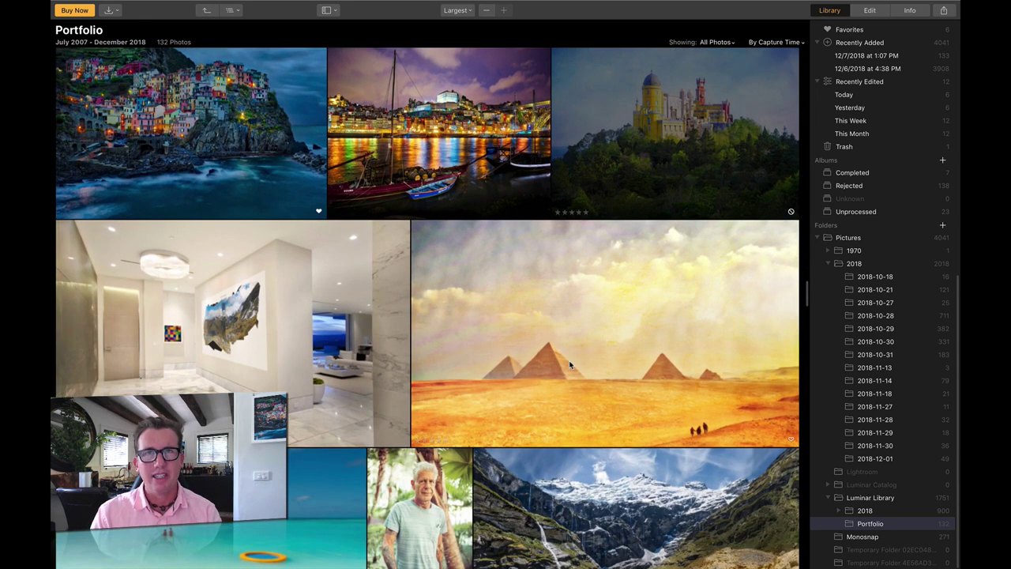
{"action": "scroll", "coordinate": [570, 364], "scroll_direction": "down", "scroll_amount": 5}
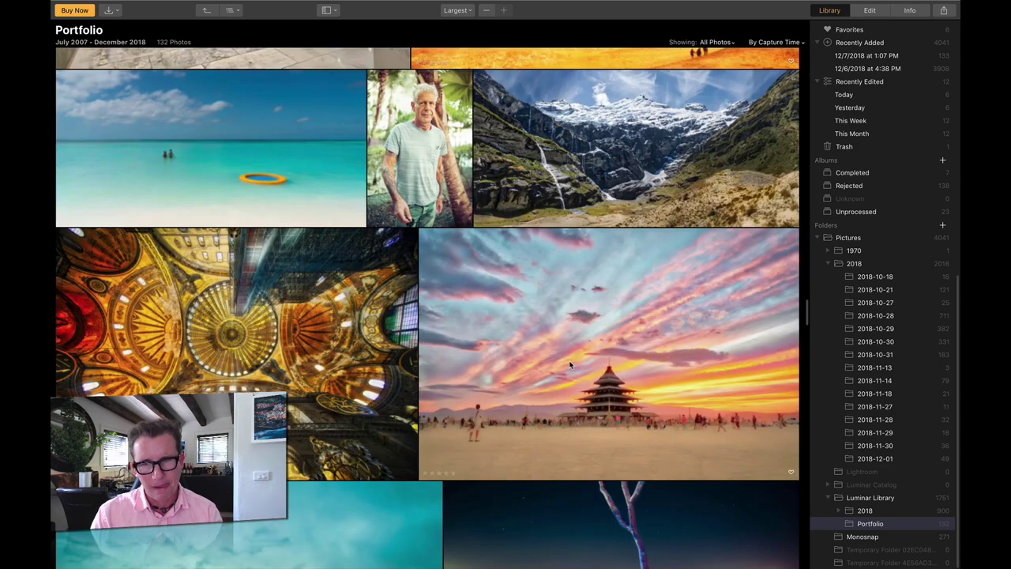
{"action": "scroll", "coordinate": [570, 364], "scroll_direction": "down", "scroll_amount": 5}
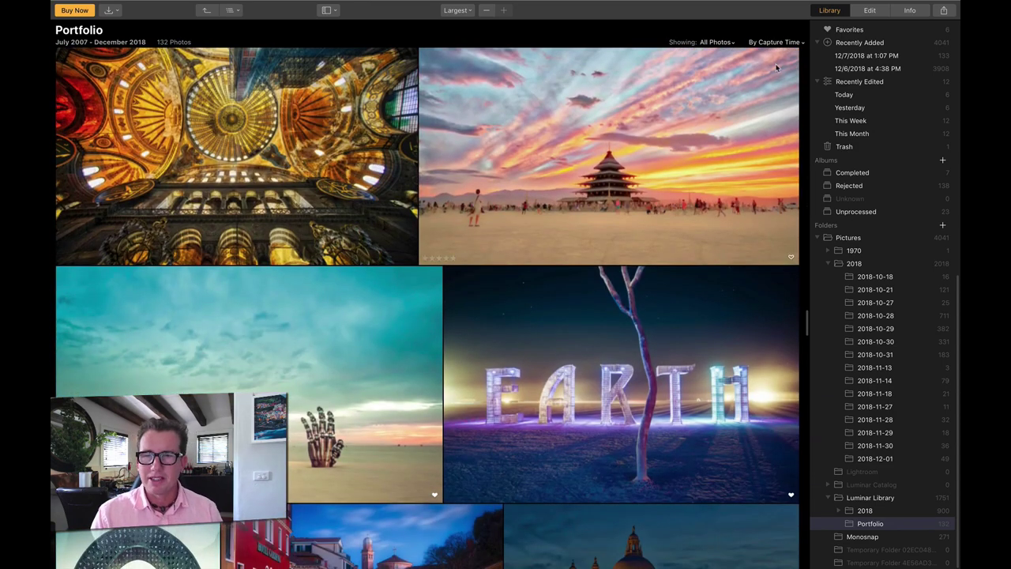
{"action": "scroll", "coordinate": [644, 319], "scroll_direction": "down", "scroll_amount": 20}
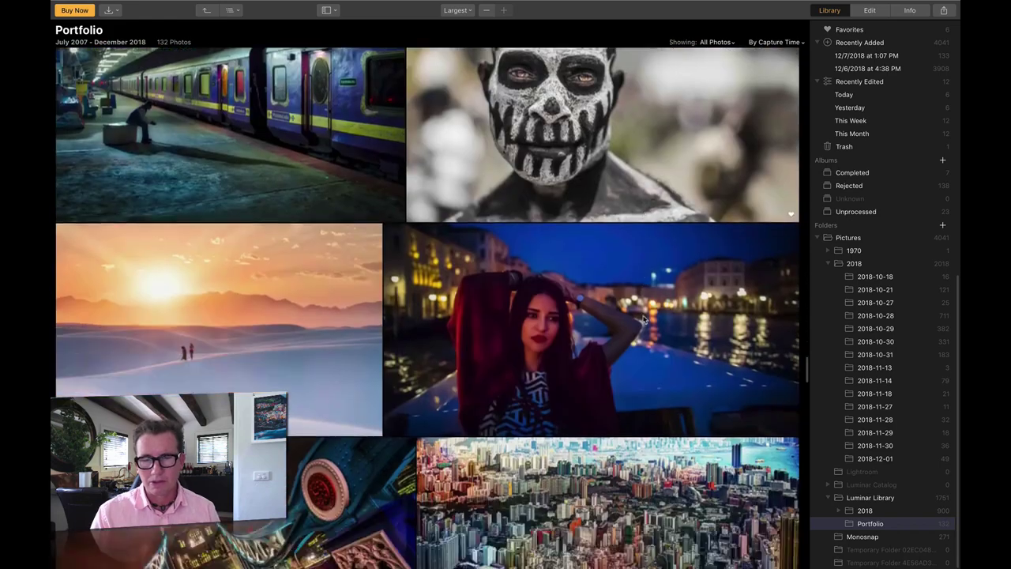
{"action": "scroll", "coordinate": [643, 319], "scroll_direction": "down", "scroll_amount": 15}
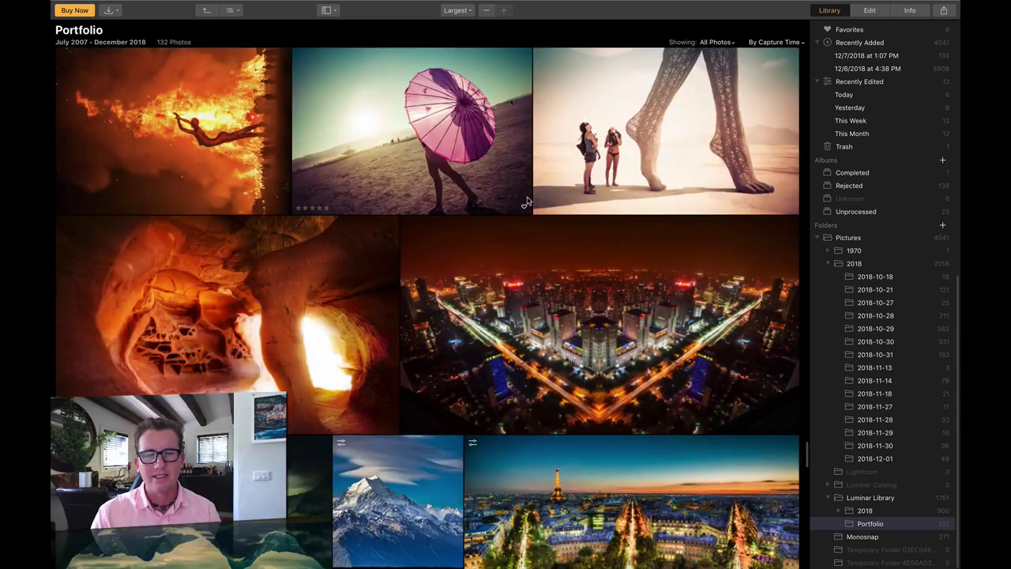
{"action": "left_click", "coordinate": [486, 11]}
{"action": "left_click", "coordinate": [486, 10]}
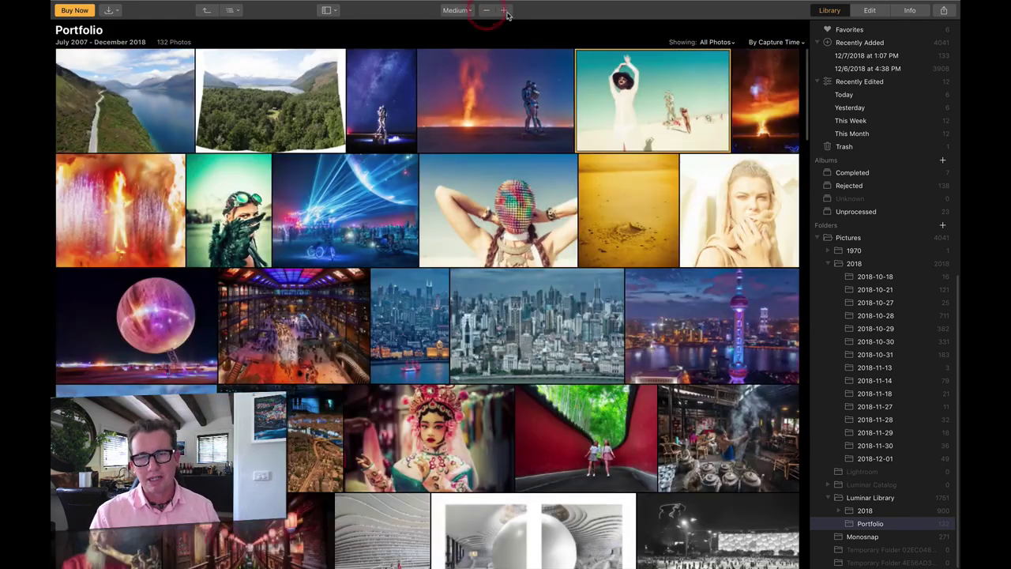
{"action": "left_click", "coordinate": [504, 11]}
{"action": "left_click", "coordinate": [504, 11]}
Open the laser light photo, view the explosion and embracing statue photos, then return to the grid
{"action": "scroll", "coordinate": [585, 161], "scroll_direction": "down", "scroll_amount": 4}
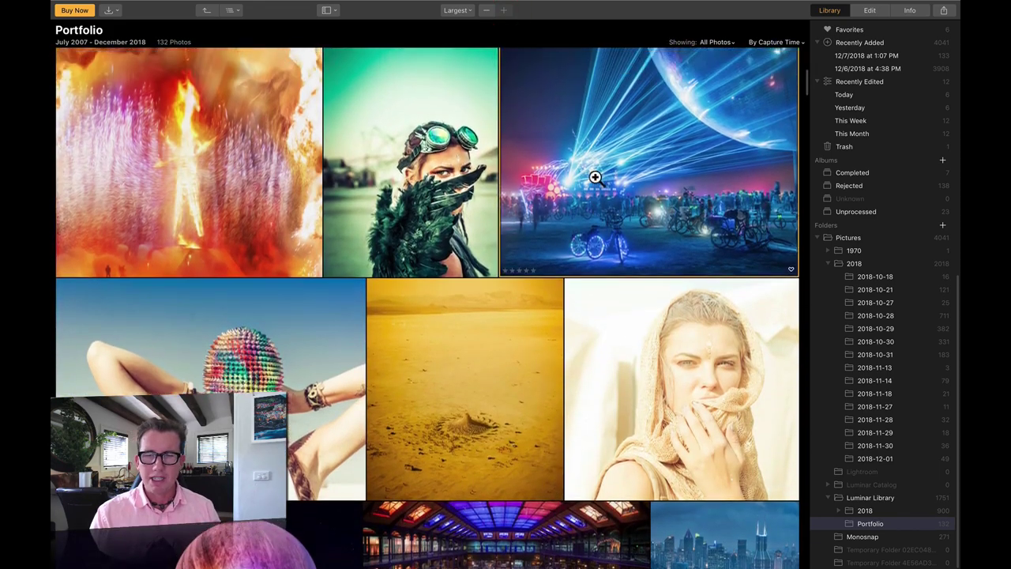
{"action": "double_click", "coordinate": [593, 176]}
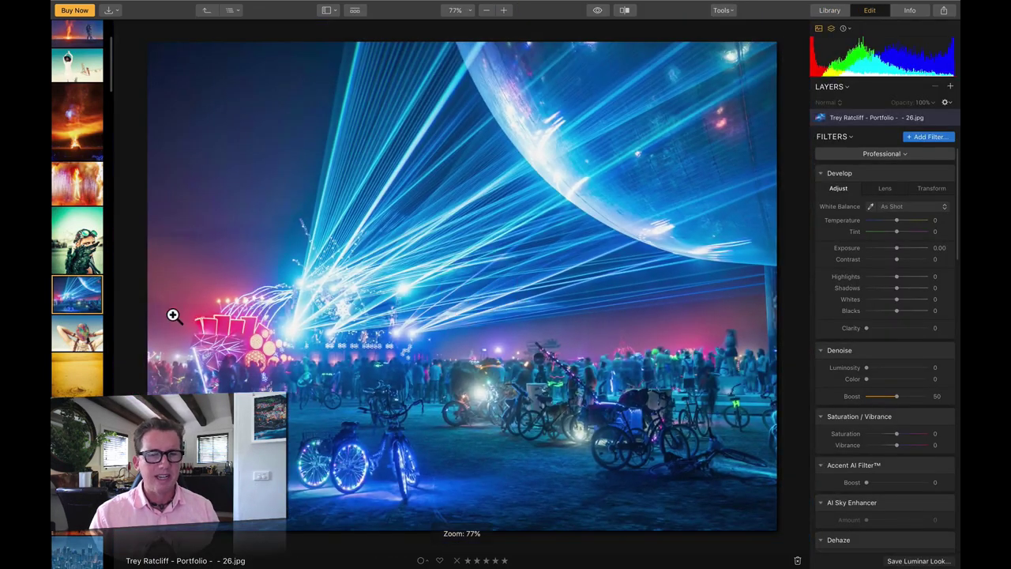
{"action": "left_click", "coordinate": [89, 150]}
{"action": "scroll", "coordinate": [88, 150], "scroll_direction": "up", "scroll_amount": 3}
{"action": "left_click", "coordinate": [89, 142]}
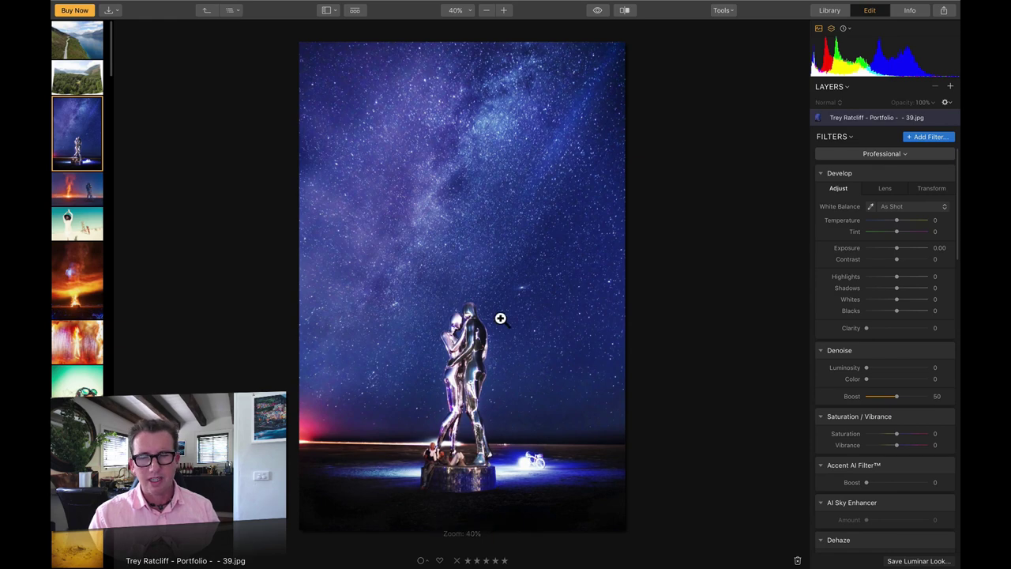
{"action": "double_click", "coordinate": [467, 326]}
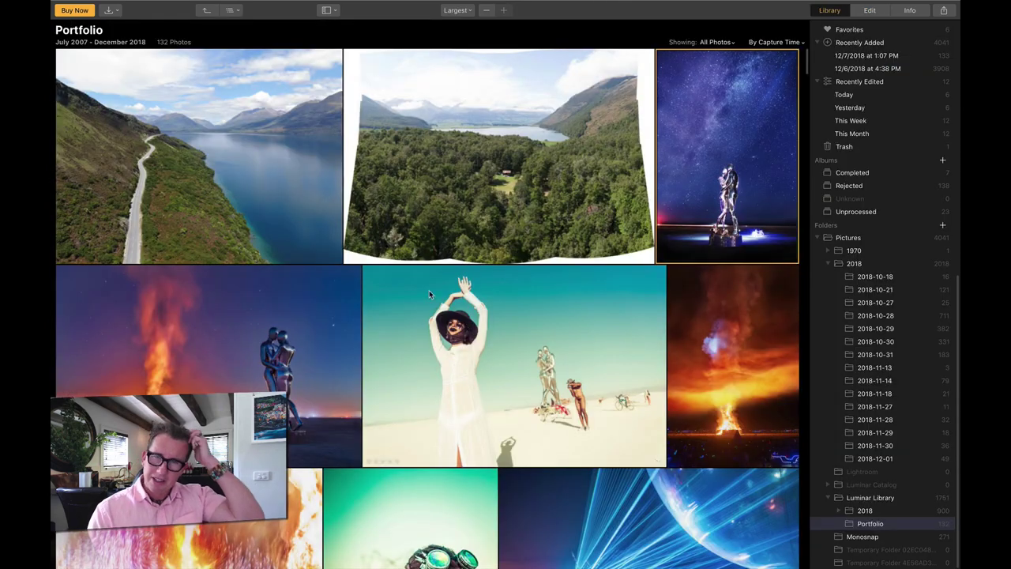
Drag the aerial lake photo from folder 2018-12-01 onto the Portfolio album
{"action": "scroll", "coordinate": [446, 343], "scroll_direction": "down", "scroll_amount": 15}
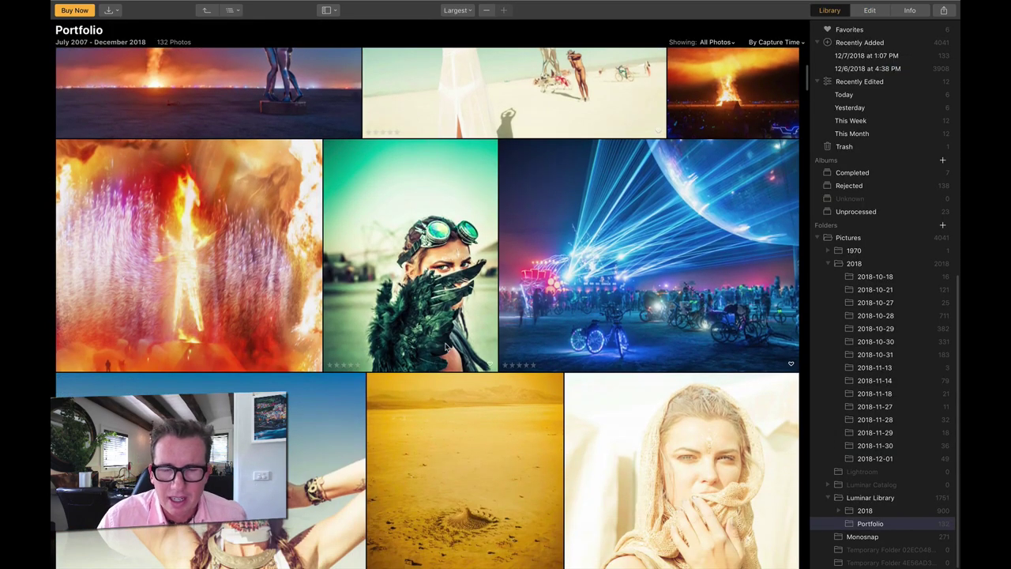
{"action": "scroll", "coordinate": [447, 346], "scroll_direction": "down", "scroll_amount": 5}
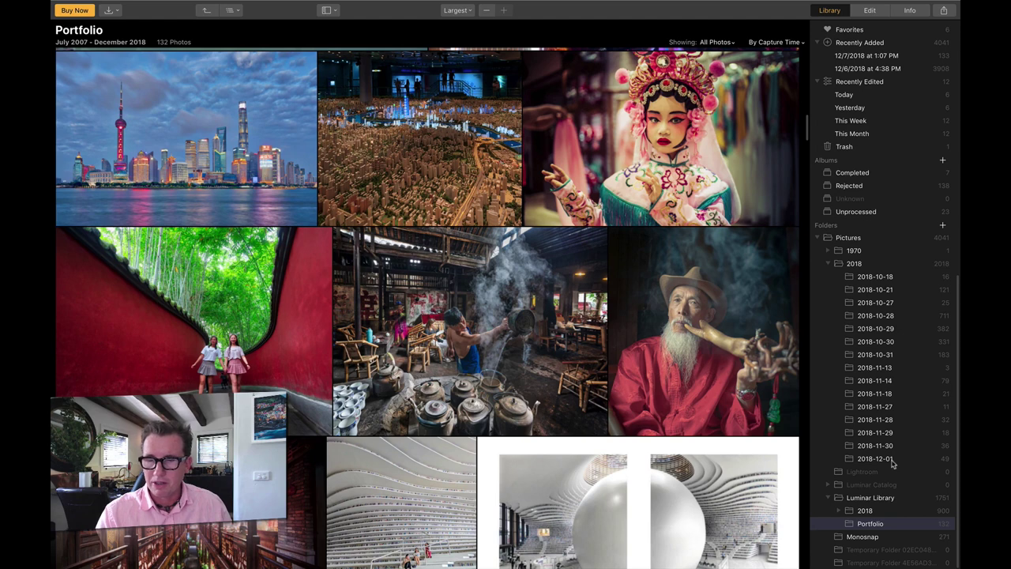
{"action": "left_click", "coordinate": [877, 459]}
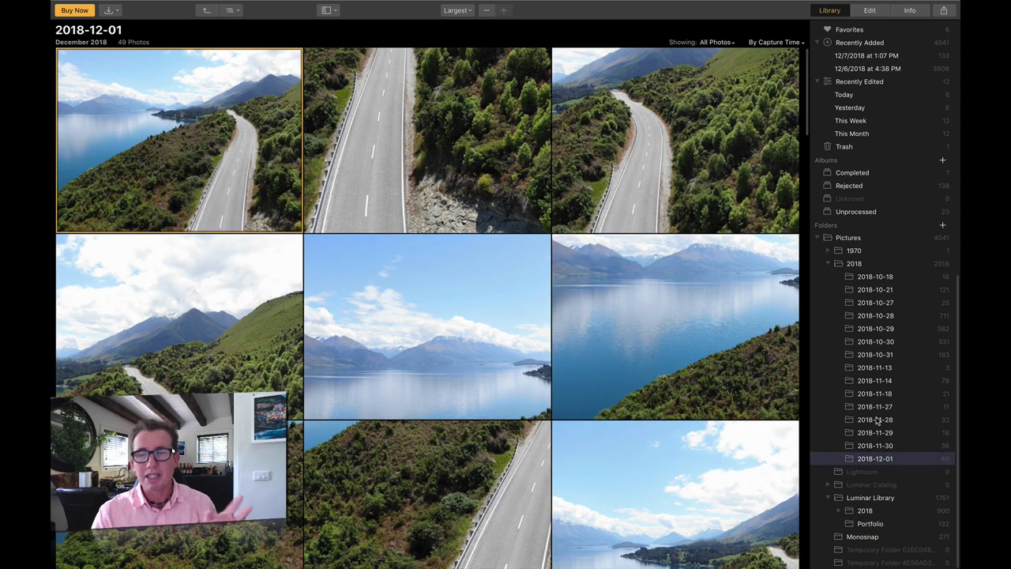
{"action": "scroll", "coordinate": [673, 415], "scroll_direction": "down", "scroll_amount": 3}
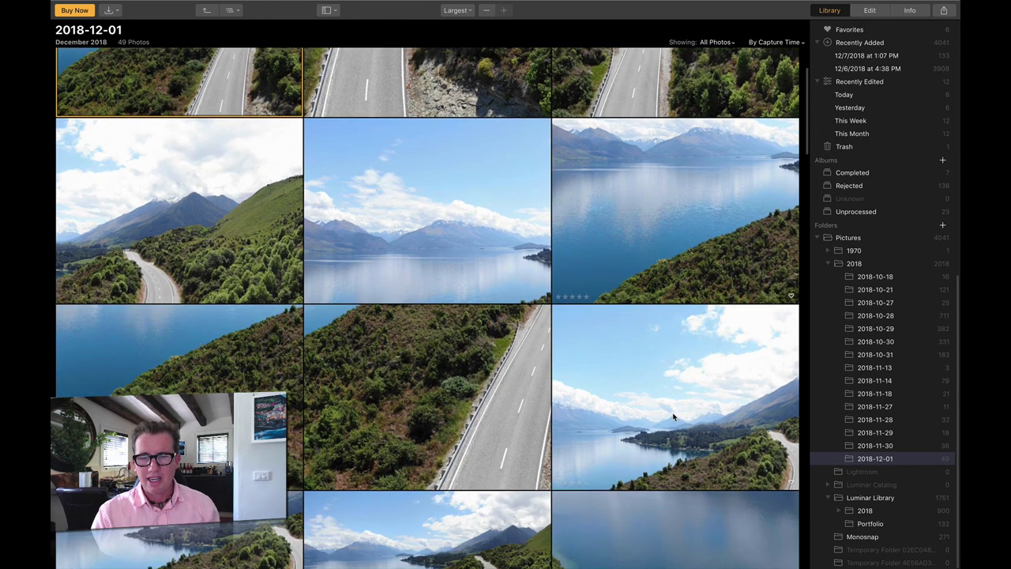
{"action": "scroll", "coordinate": [674, 414], "scroll_direction": "down", "scroll_amount": 5}
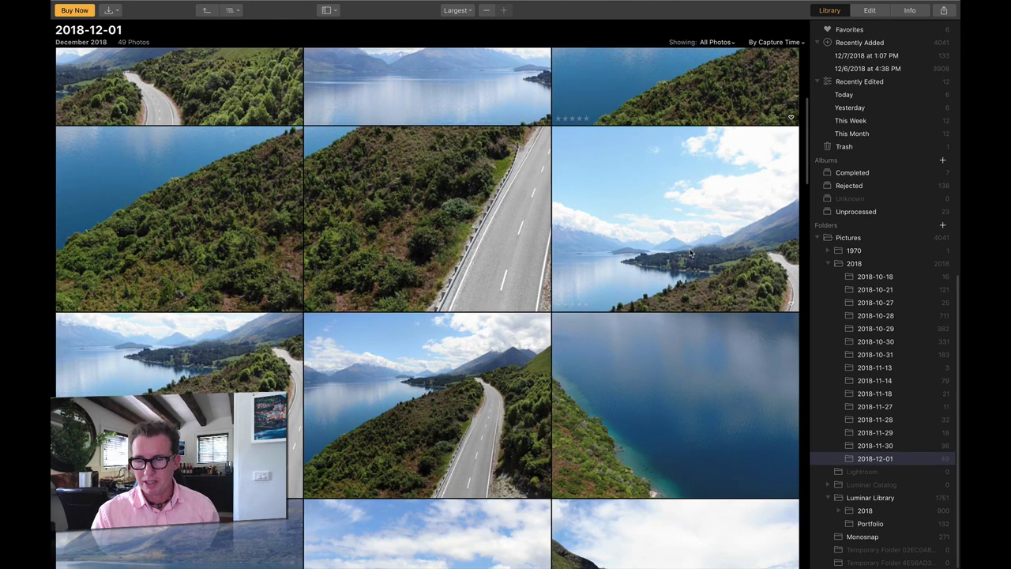
{"action": "left_click_drag", "start_coordinate": [688, 248], "coordinate": [878, 523]}
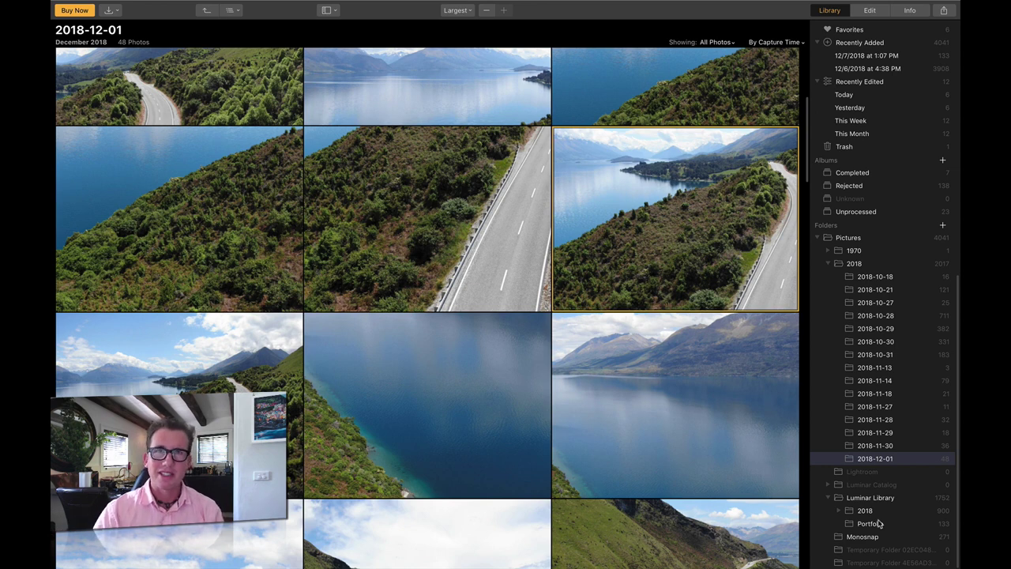
Return to Portfolio, scroll the grid, and open the glacier reflection photo 11.jpg in Edit view
{"action": "left_click", "coordinate": [871, 523]}
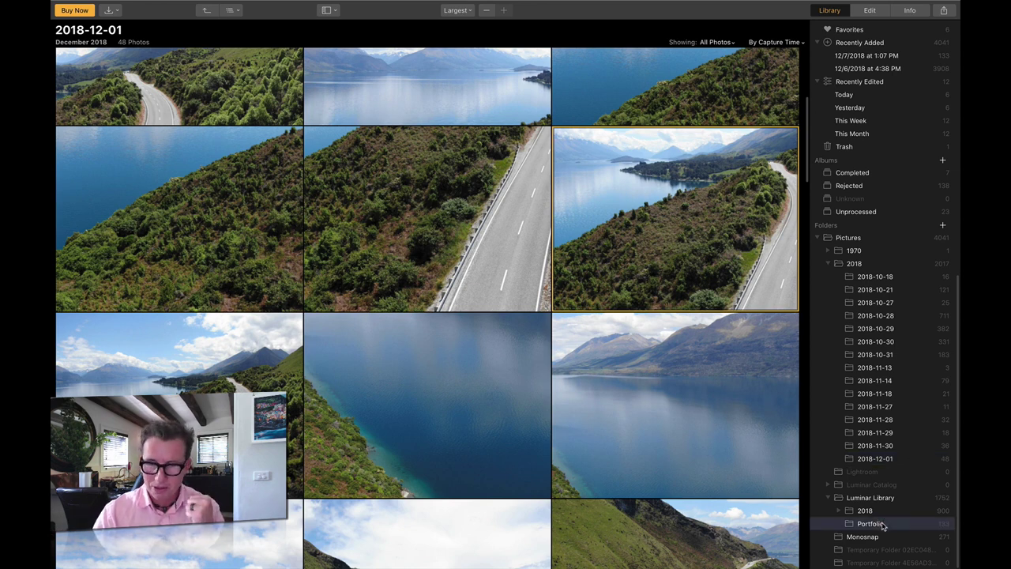
{"action": "scroll", "coordinate": [649, 479], "scroll_direction": "down", "scroll_amount": 5}
{"action": "scroll", "coordinate": [650, 480], "scroll_direction": "down", "scroll_amount": 5}
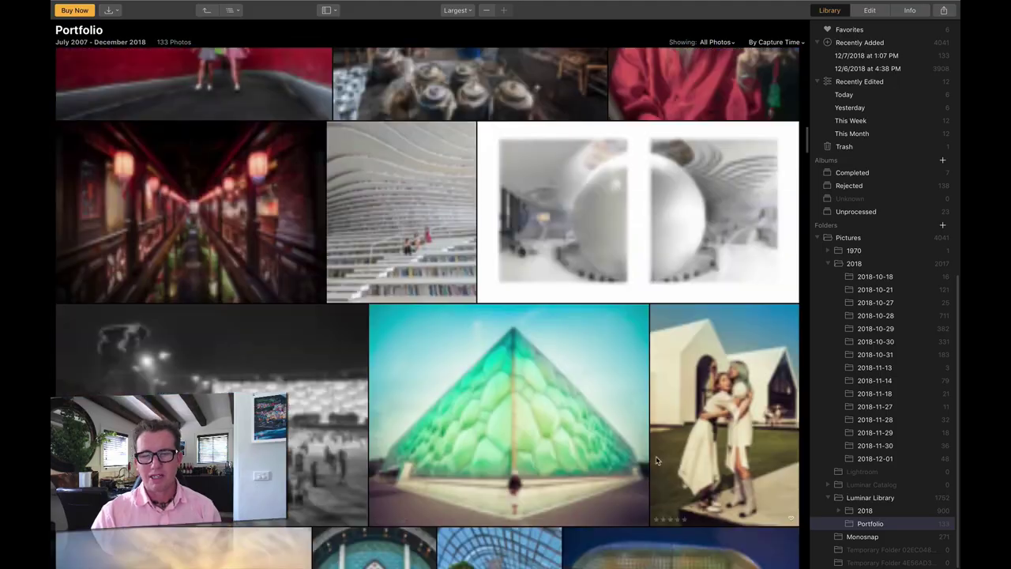
{"action": "scroll", "coordinate": [510, 464], "scroll_direction": "down", "scroll_amount": 10}
{"action": "scroll", "coordinate": [510, 463], "scroll_direction": "down", "scroll_amount": 5}
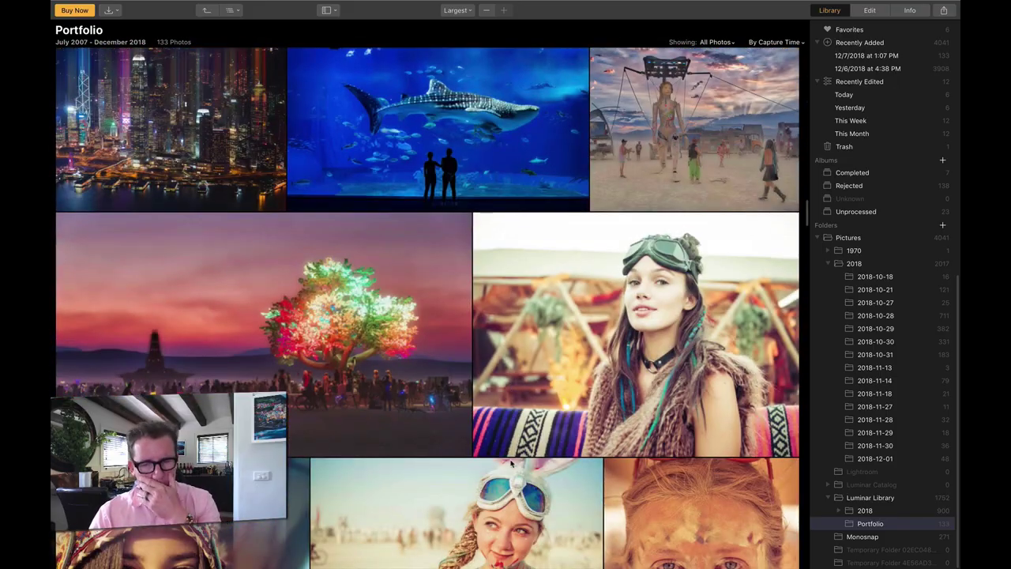
{"action": "scroll", "coordinate": [511, 464], "scroll_direction": "down", "scroll_amount": 5}
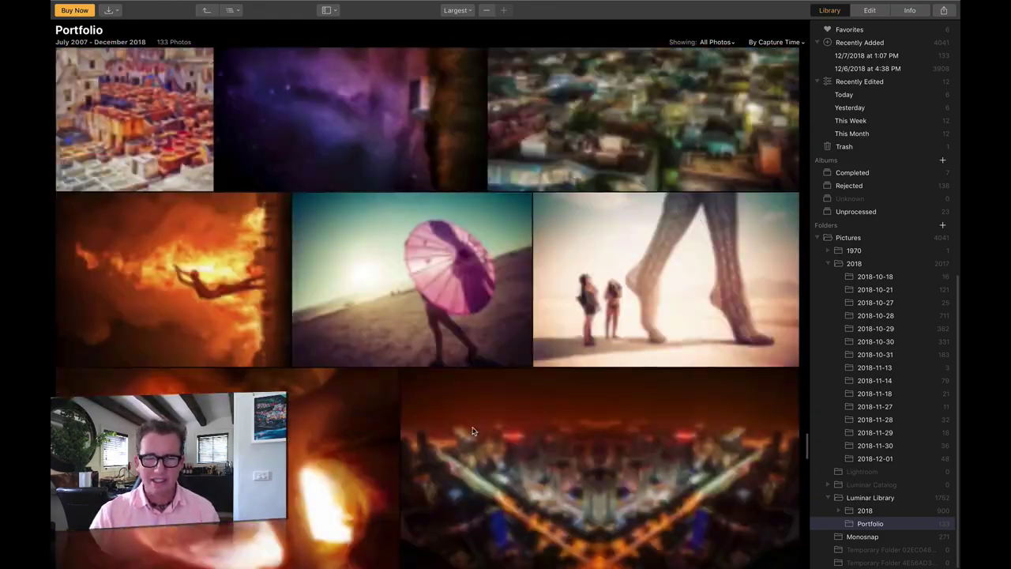
{"action": "scroll", "coordinate": [472, 430], "scroll_direction": "up", "scroll_amount": 15}
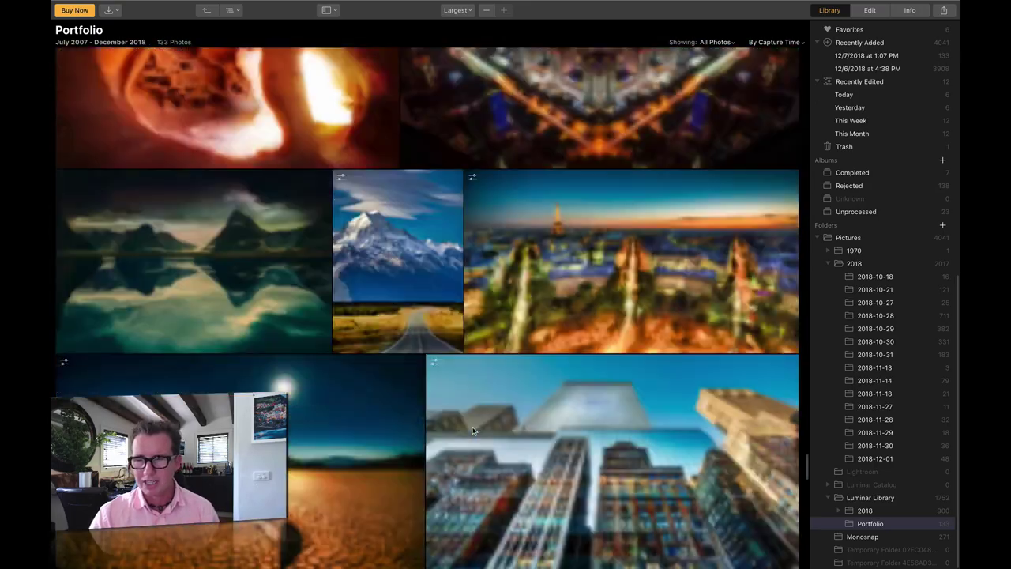
{"action": "scroll", "coordinate": [472, 430], "scroll_direction": "up", "scroll_amount": 15}
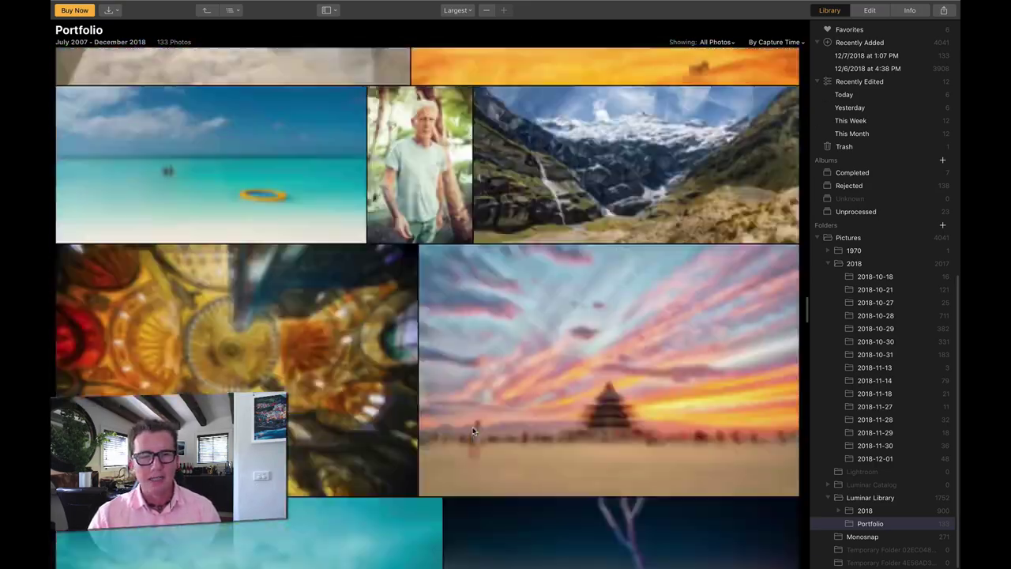
{"action": "scroll", "coordinate": [473, 431], "scroll_direction": "down", "scroll_amount": 2}
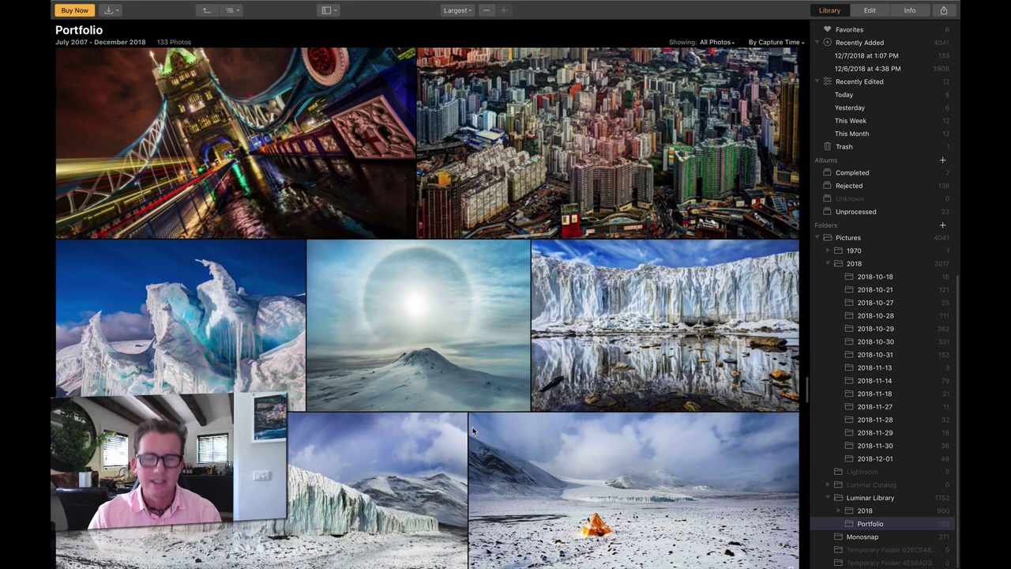
{"action": "scroll", "coordinate": [472, 431], "scroll_direction": "down", "scroll_amount": 3}
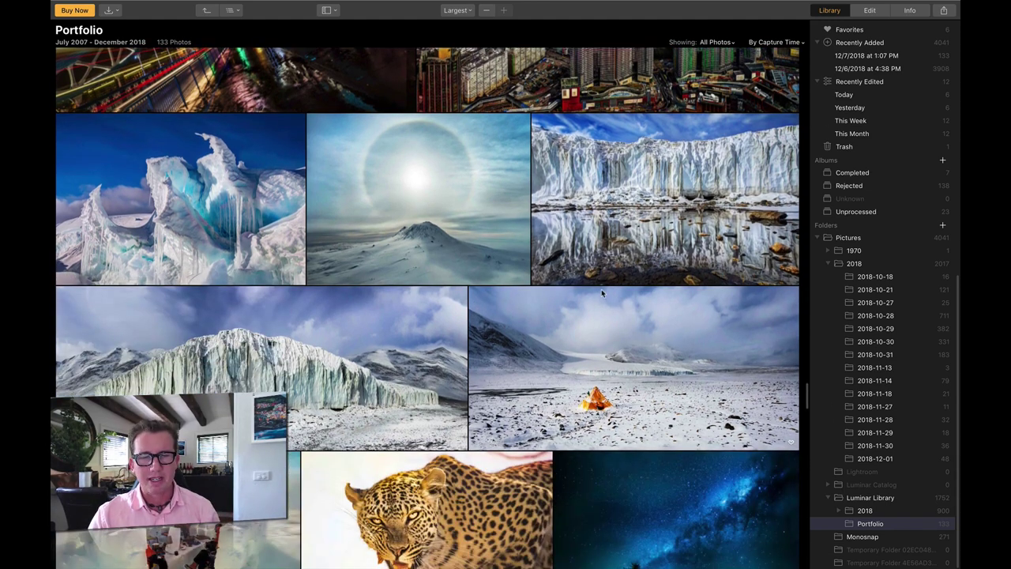
{"action": "double_click", "coordinate": [620, 210]}
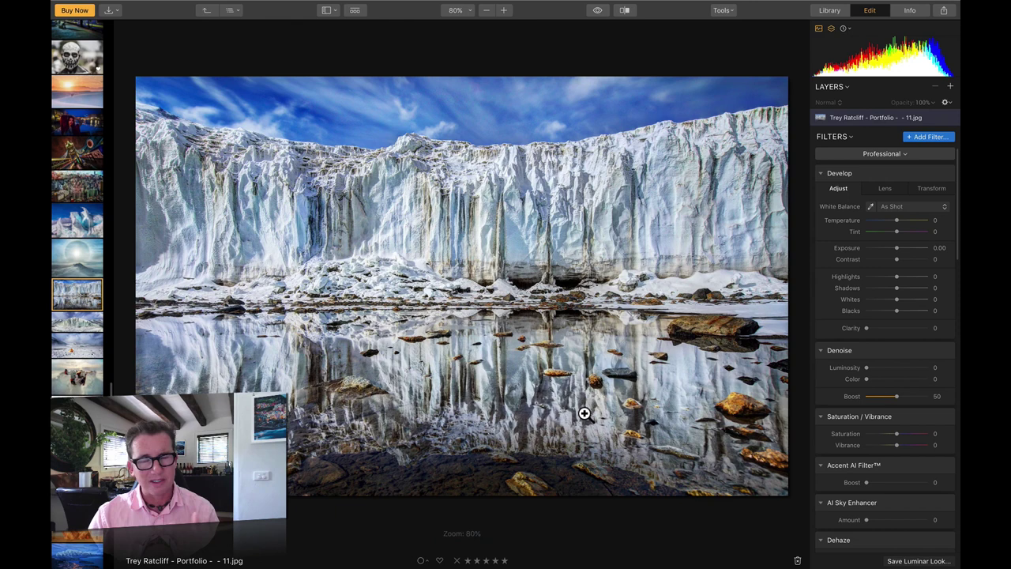
Step back past the halo shot and open the skull-painted portrait 8.jpg for editing
{"action": "key", "text": "Left"}
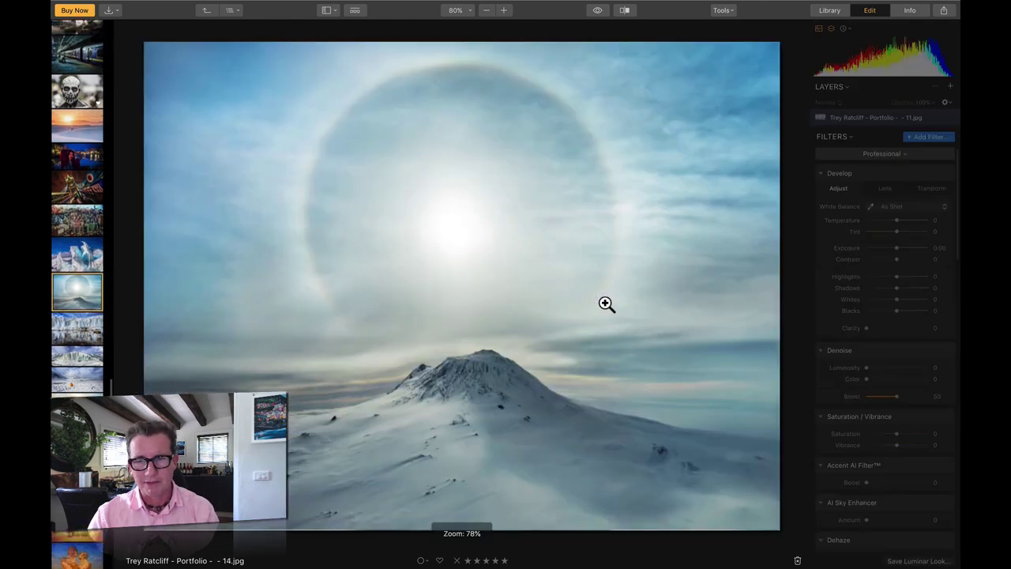
{"action": "left_click", "coordinate": [77, 93]}
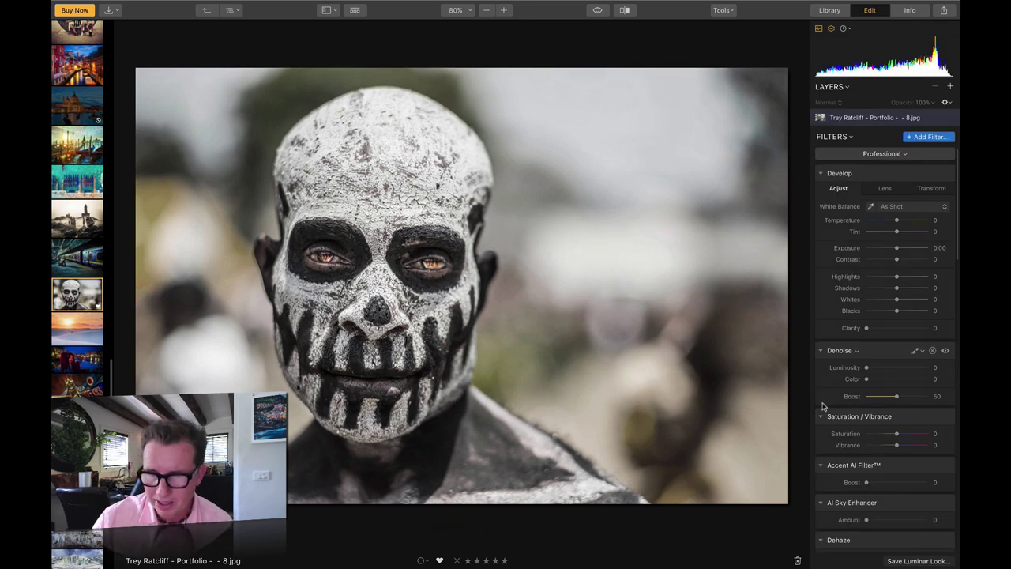
{"action": "scroll", "coordinate": [885, 314], "scroll_direction": "down", "scroll_amount": 1}
{"action": "scroll", "coordinate": [884, 315], "scroll_direction": "down", "scroll_amount": 15}
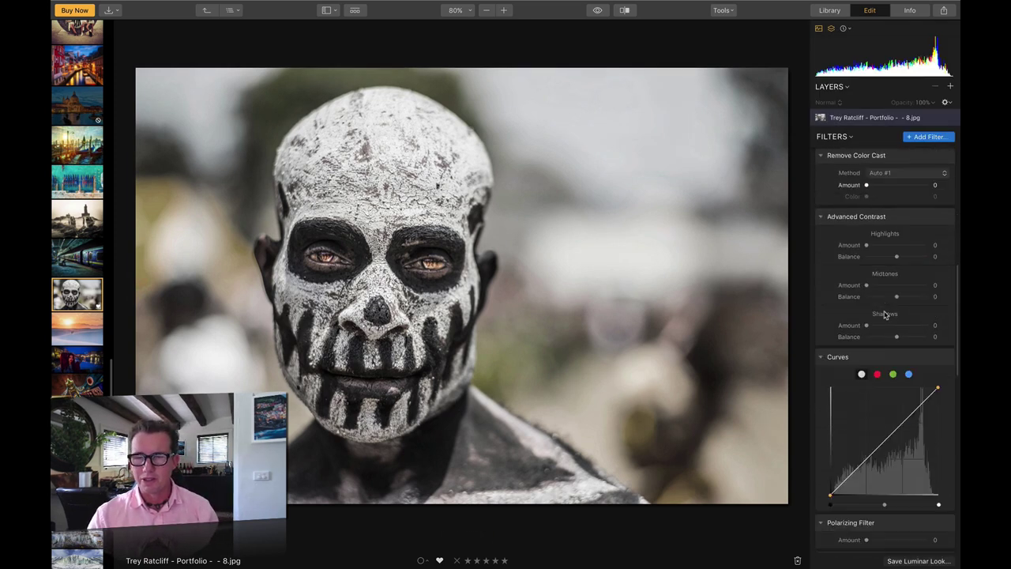
{"action": "scroll", "coordinate": [885, 314], "scroll_direction": "up", "scroll_amount": 10}
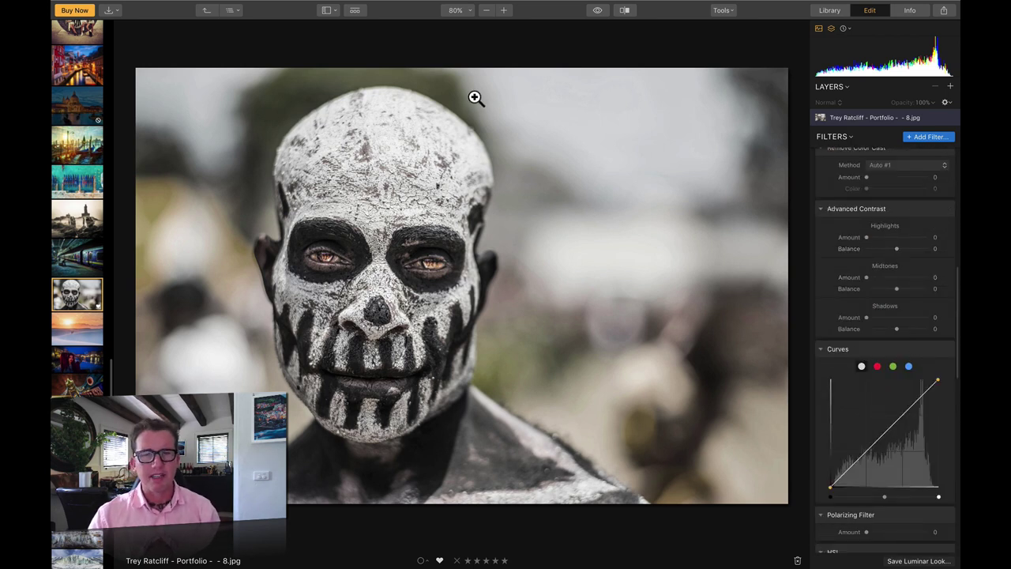
Show the Looks preset strip and briefly view the Luminar Looks collections chooser
{"action": "left_click", "coordinate": [355, 10]}
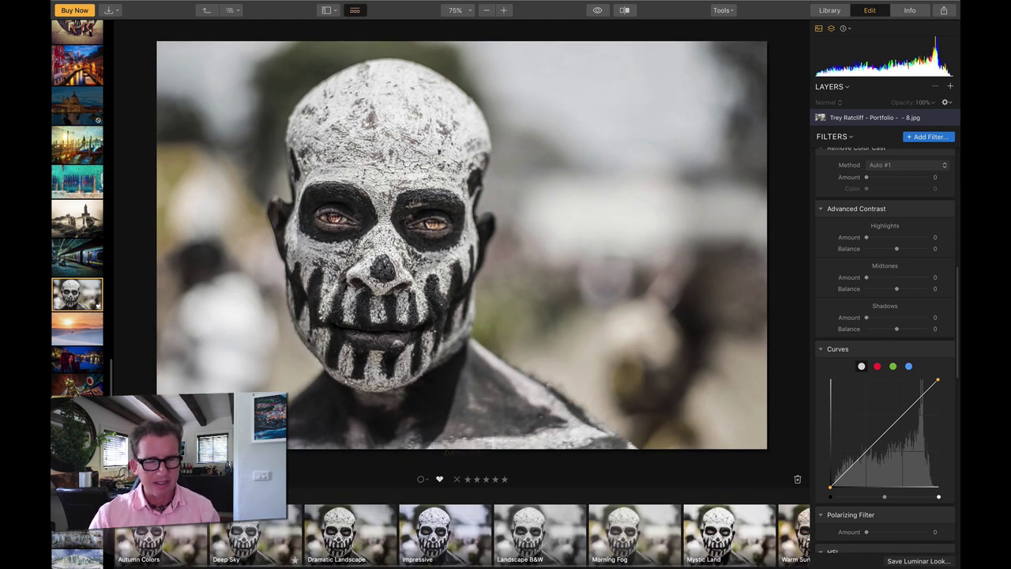
{"action": "left_click", "coordinate": [77, 545]}
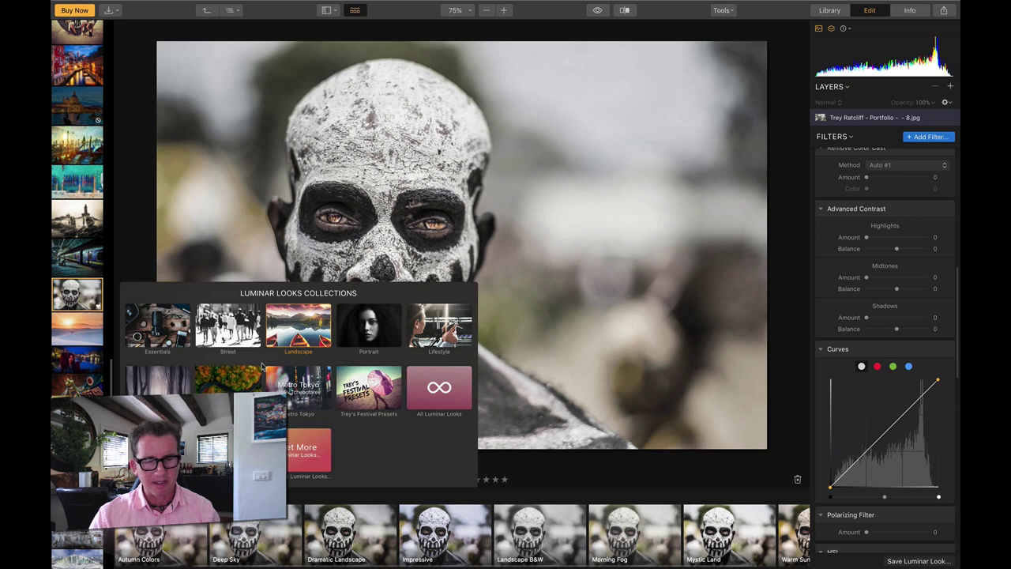
{"action": "left_click", "coordinate": [298, 332]}
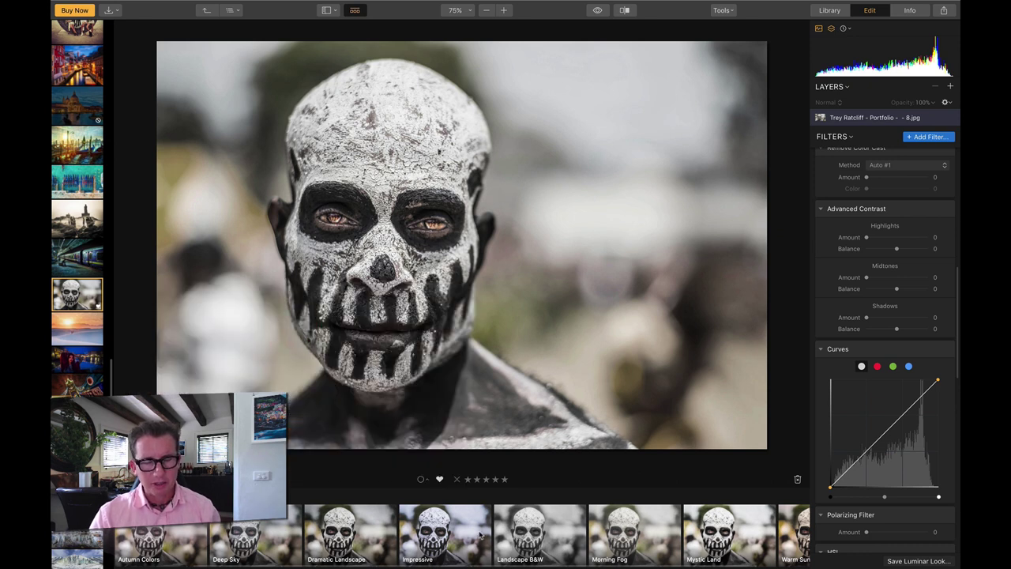
Try Deep Sky, then Mystic Land with an adjusted amount, and settle on Deep Sky
{"action": "left_click", "coordinate": [273, 535]}
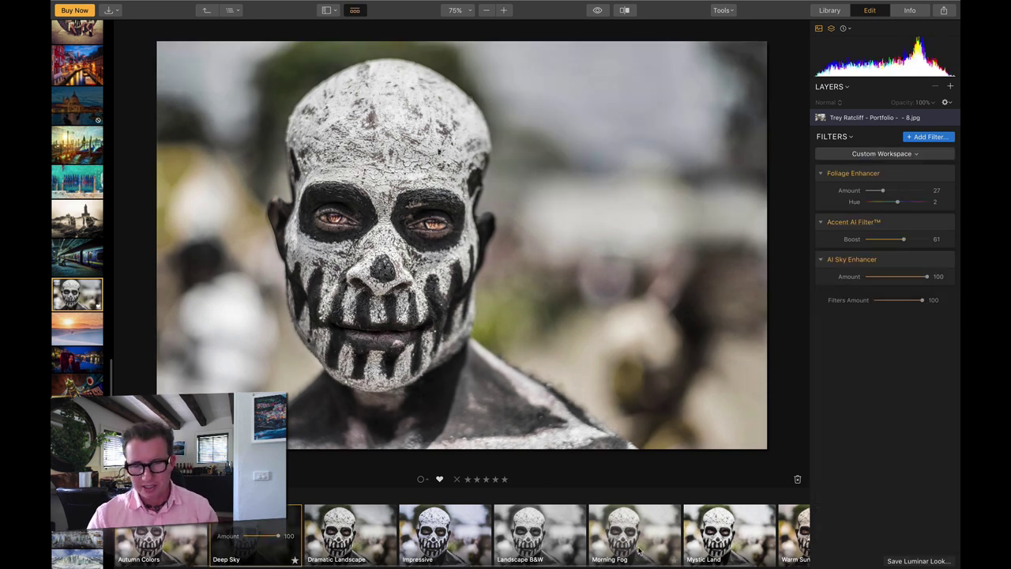
{"action": "left_click", "coordinate": [700, 536]}
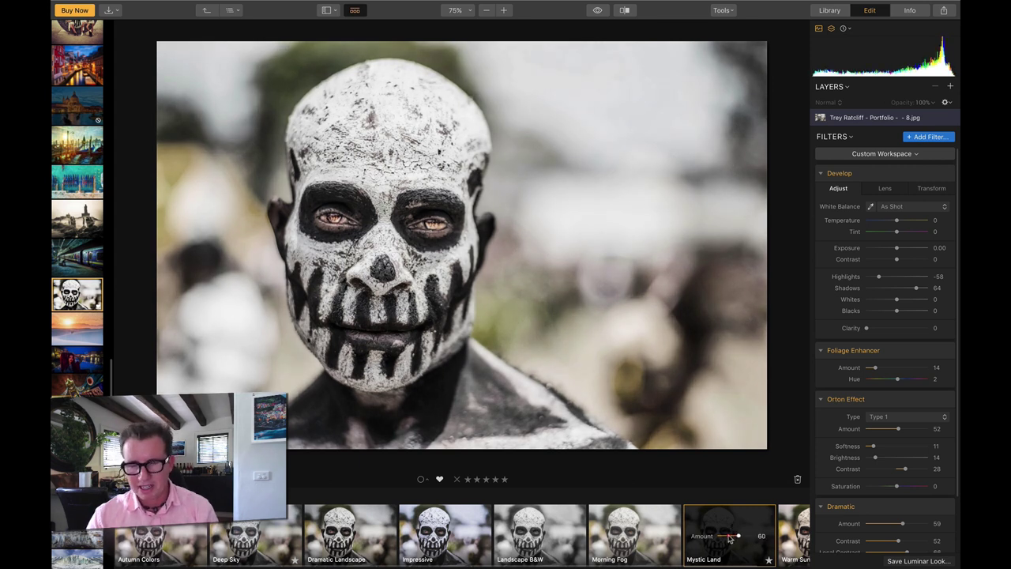
{"action": "mouse_move", "coordinate": [753, 538]}
{"action": "left_mouse_down"}
{"action": "mouse_move", "coordinate": [701, 541]}
{"action": "mouse_move", "coordinate": [769, 539]}
{"action": "left_mouse_up"}
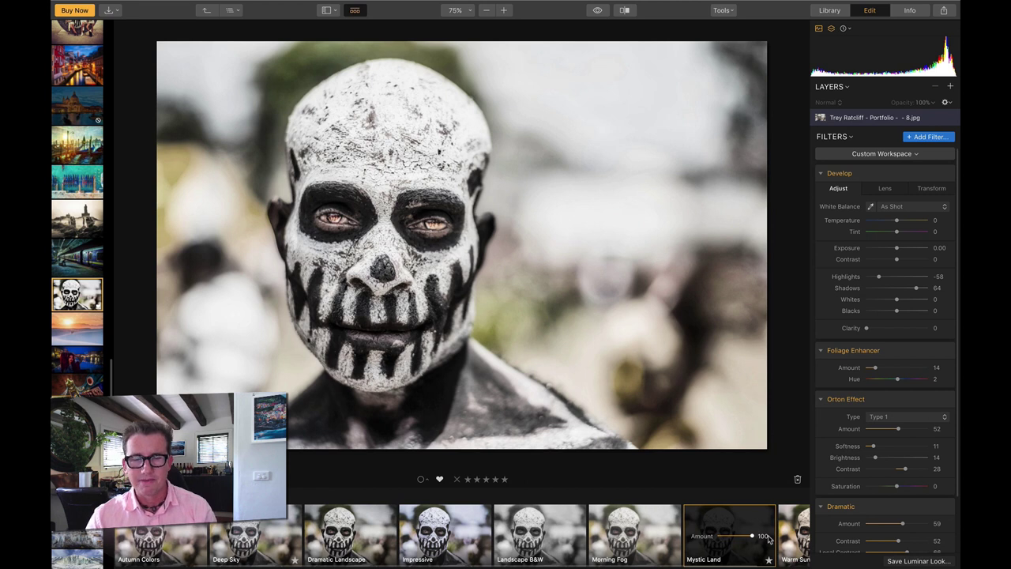
{"action": "left_click", "coordinate": [251, 531]}
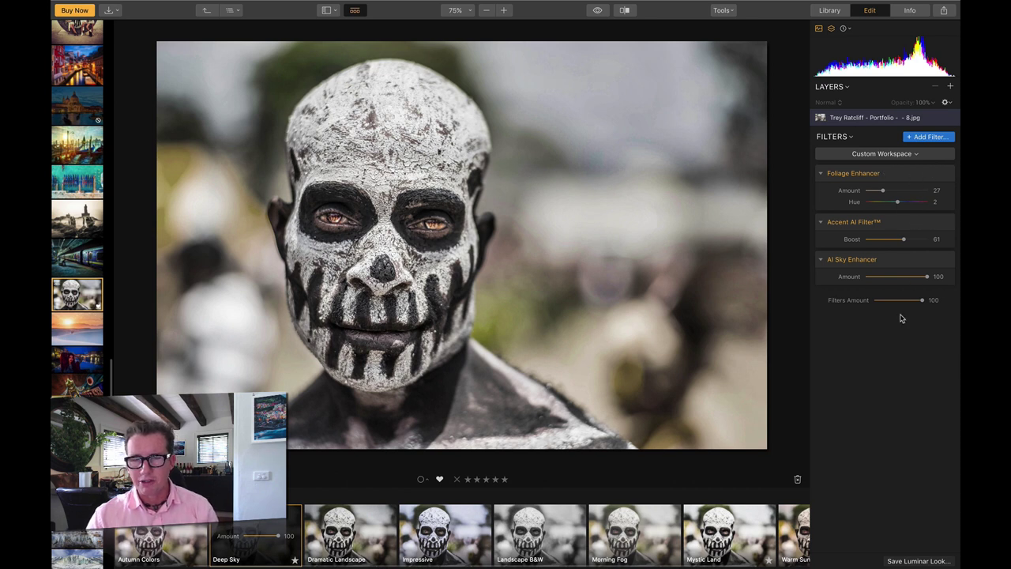
Load the Professional filter workspace and raise the Accent AI Boost to 37
{"action": "left_click", "coordinate": [904, 154]}
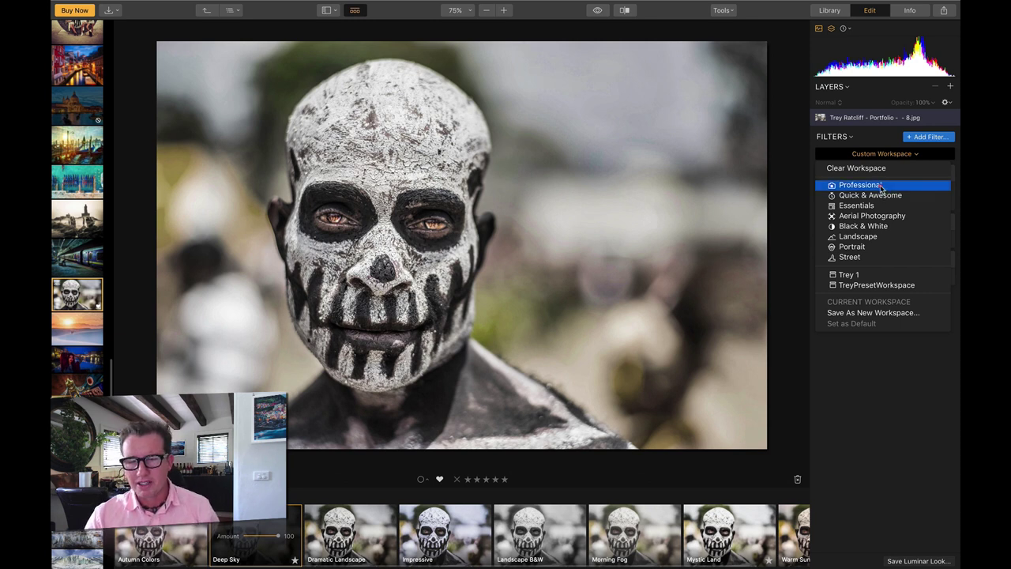
{"action": "left_click", "coordinate": [881, 185]}
{"action": "scroll", "coordinate": [888, 342], "scroll_direction": "down", "scroll_amount": 5}
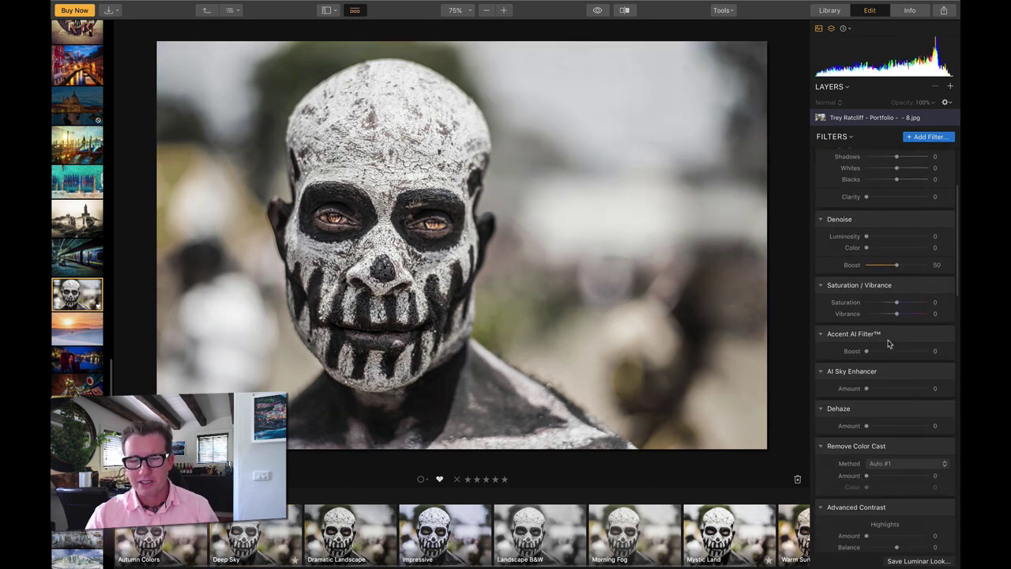
{"action": "scroll", "coordinate": [888, 386], "scroll_direction": "down", "scroll_amount": 5}
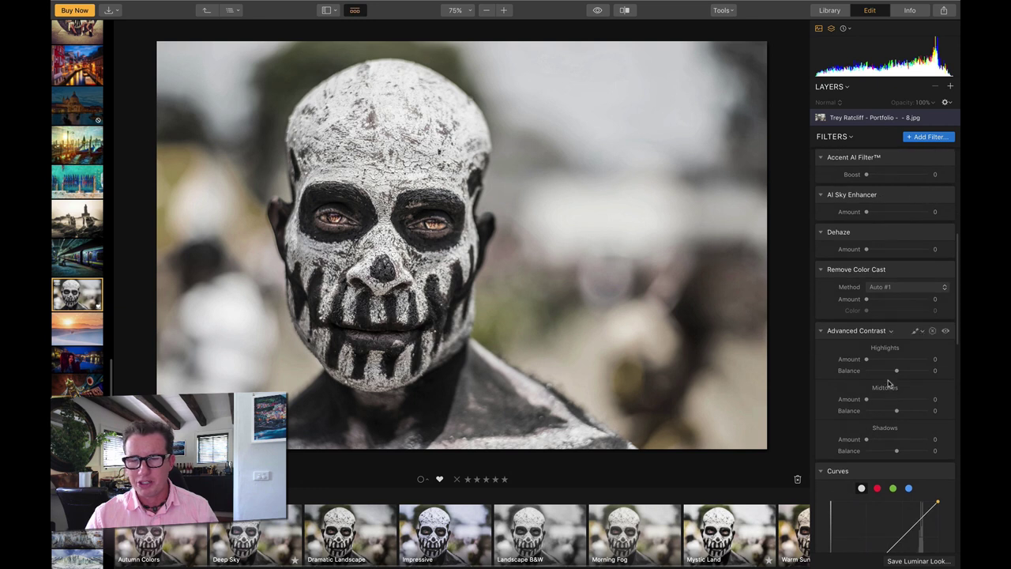
{"action": "scroll", "coordinate": [868, 222], "scroll_direction": "up", "scroll_amount": 1}
{"action": "left_click_drag", "start_coordinate": [865, 196], "coordinate": [889, 197]}
{"action": "scroll", "coordinate": [892, 323], "scroll_direction": "down", "scroll_amount": 2}
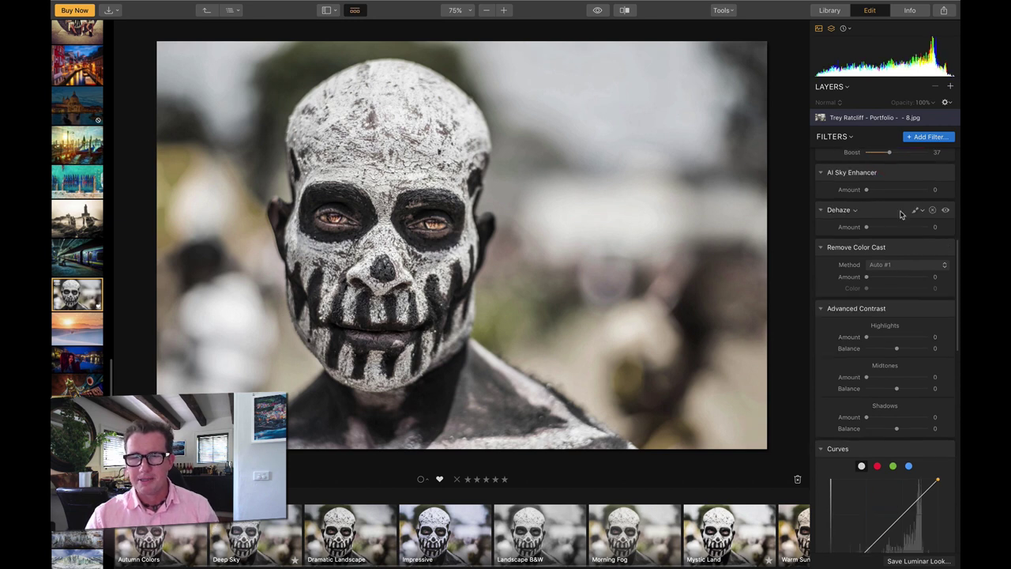
{"action": "left_click", "coordinate": [922, 140]}
{"action": "scroll", "coordinate": [754, 190], "scroll_direction": "down", "scroll_amount": 1}
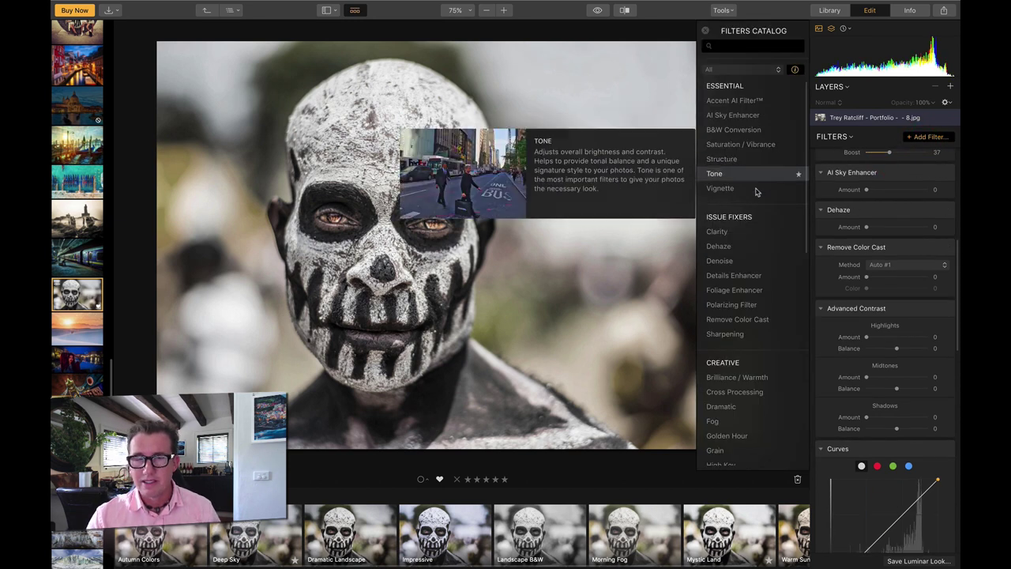
{"action": "mouse_move", "coordinate": [763, 275]}
{"action": "scroll", "coordinate": [764, 284], "scroll_direction": "down", "scroll_amount": 5}
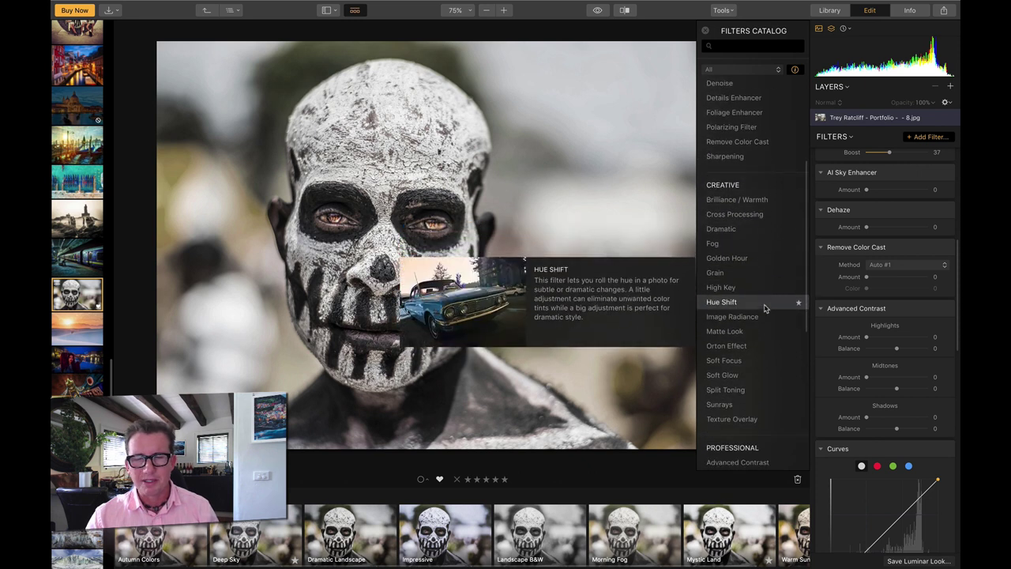
{"action": "scroll", "coordinate": [765, 308], "scroll_direction": "down", "scroll_amount": 1}
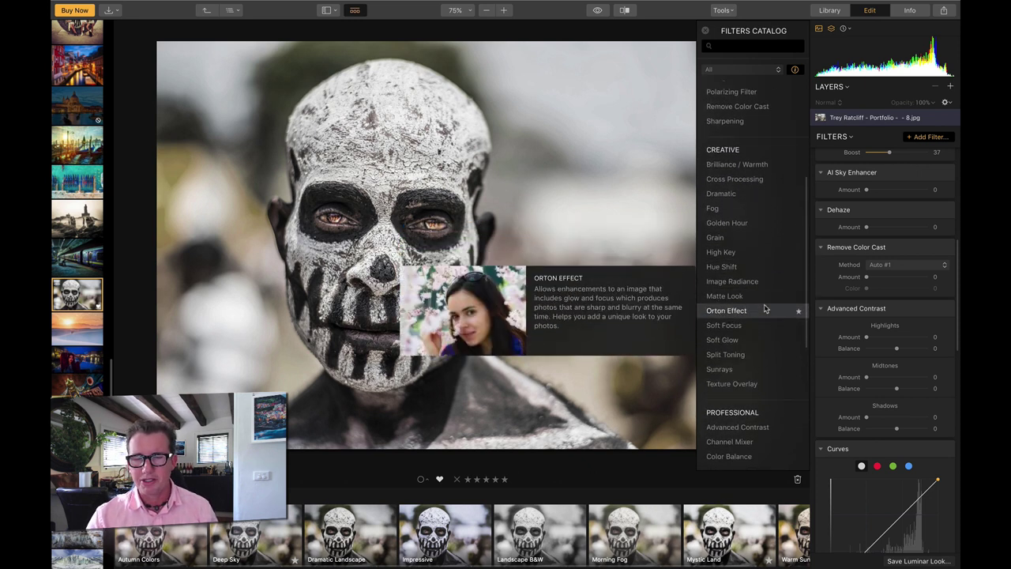
{"action": "scroll", "coordinate": [742, 372], "scroll_direction": "up", "scroll_amount": 4}
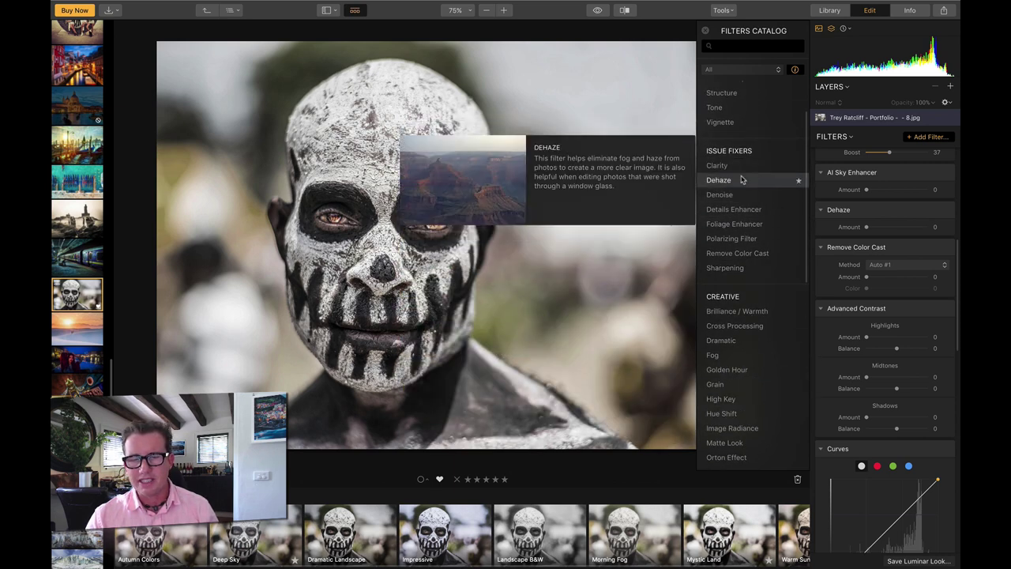
{"action": "scroll", "coordinate": [750, 316], "scroll_direction": "down", "scroll_amount": 5}
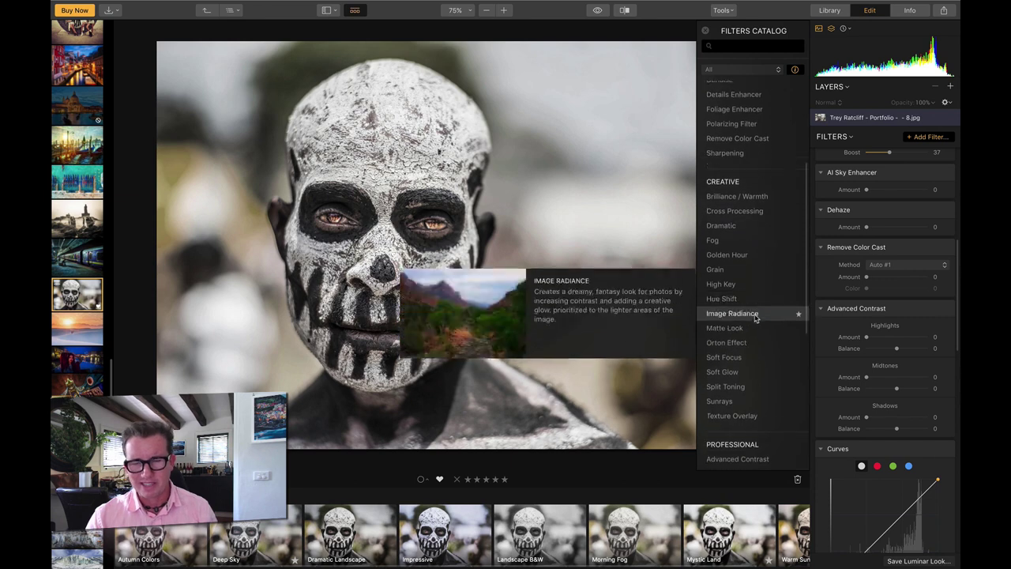
{"action": "scroll", "coordinate": [755, 325], "scroll_direction": "down", "scroll_amount": 6}
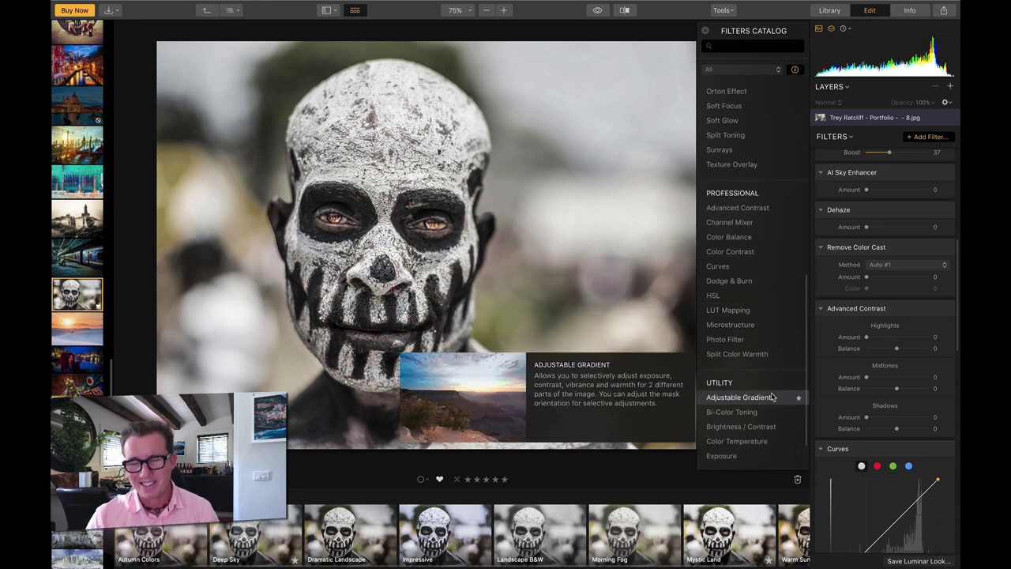
{"action": "scroll", "coordinate": [766, 379], "scroll_direction": "down", "scroll_amount": 2}
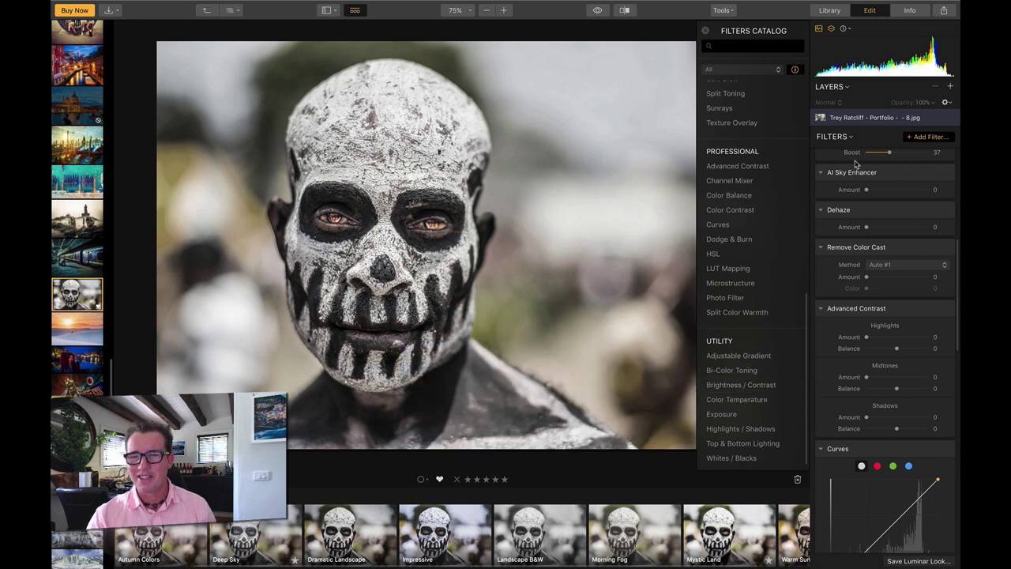
Close the Filters Catalog, review the Filters panel, and show the Tools list with Crop and Clone & Stamp
{"action": "left_click", "coordinate": [707, 32]}
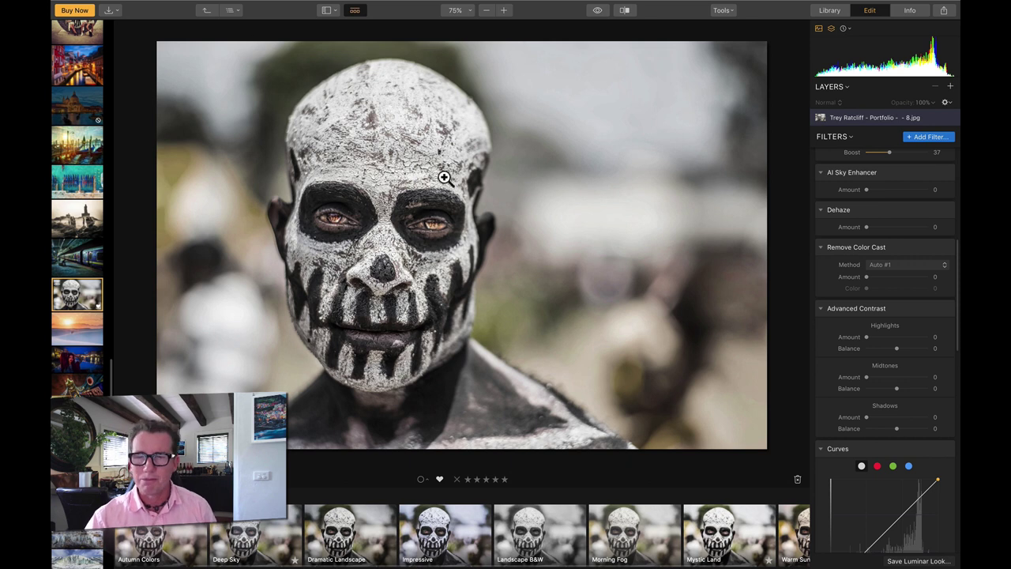
{"action": "scroll", "coordinate": [869, 424], "scroll_direction": "down", "scroll_amount": 15}
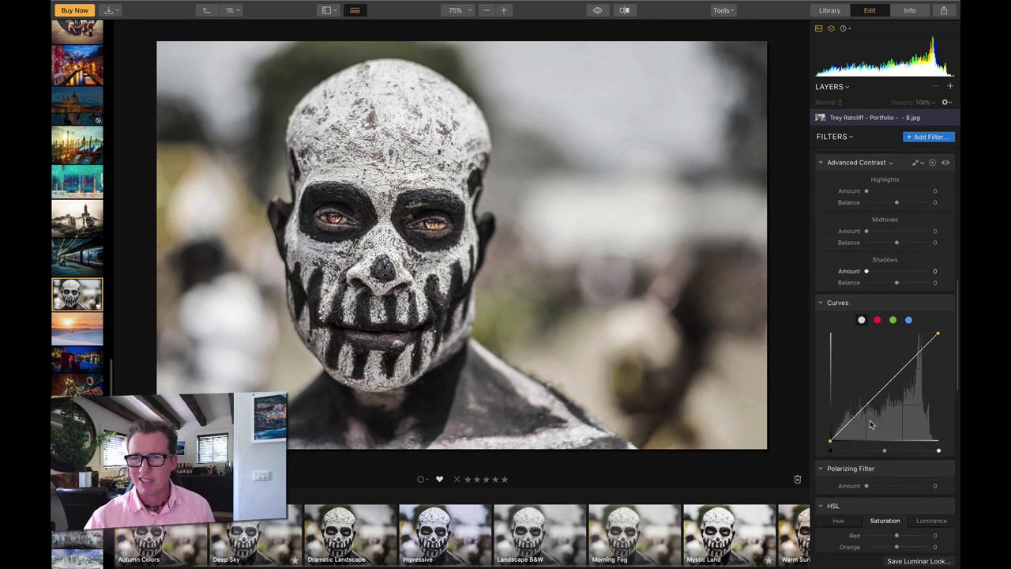
{"action": "scroll", "coordinate": [852, 292], "scroll_direction": "up", "scroll_amount": 15}
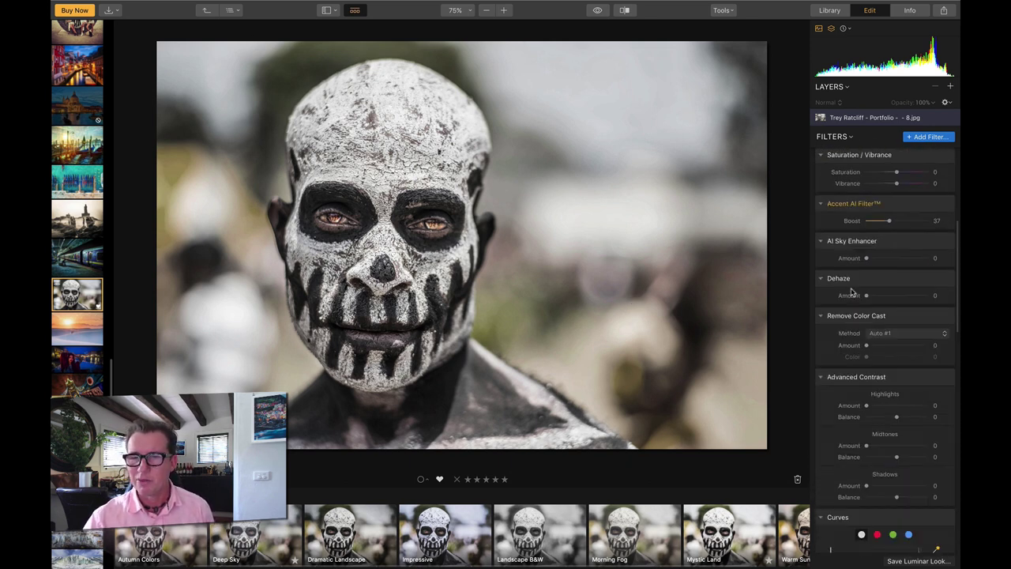
{"action": "left_click", "coordinate": [730, 12]}
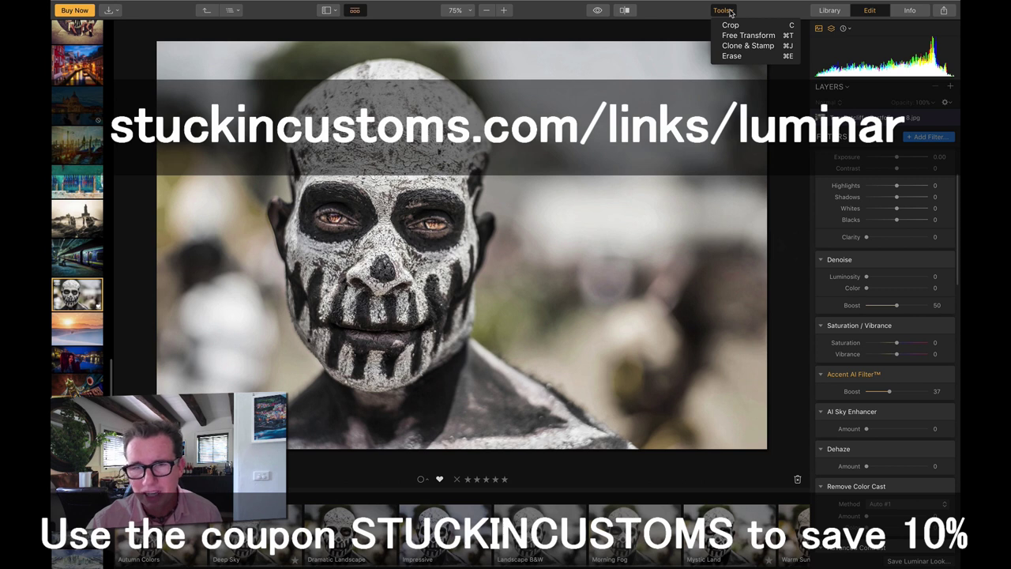
Dismiss the Tools dropdown, leaving the edited skull portrait in view
{"action": "left_click", "coordinate": [731, 12]}
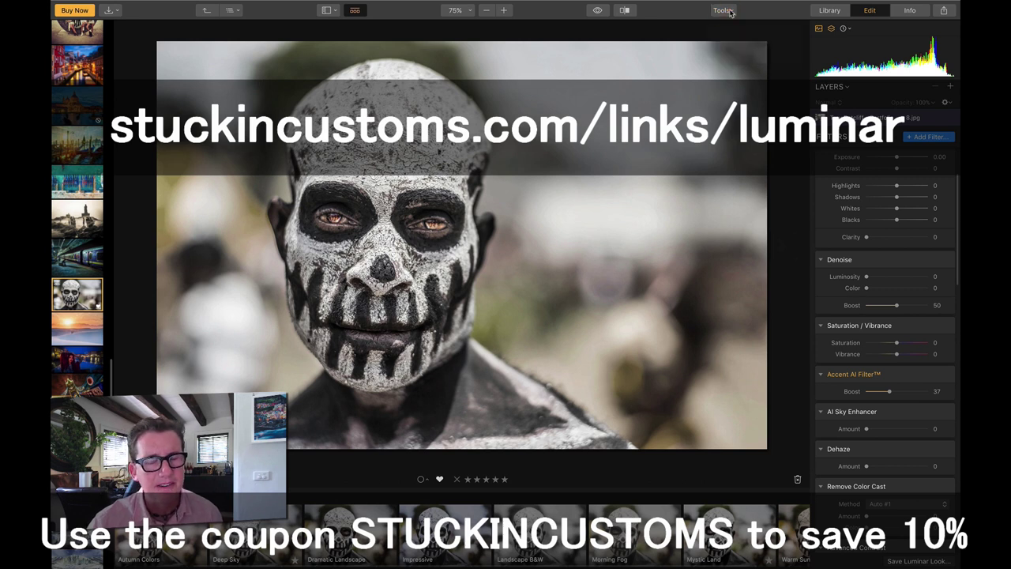